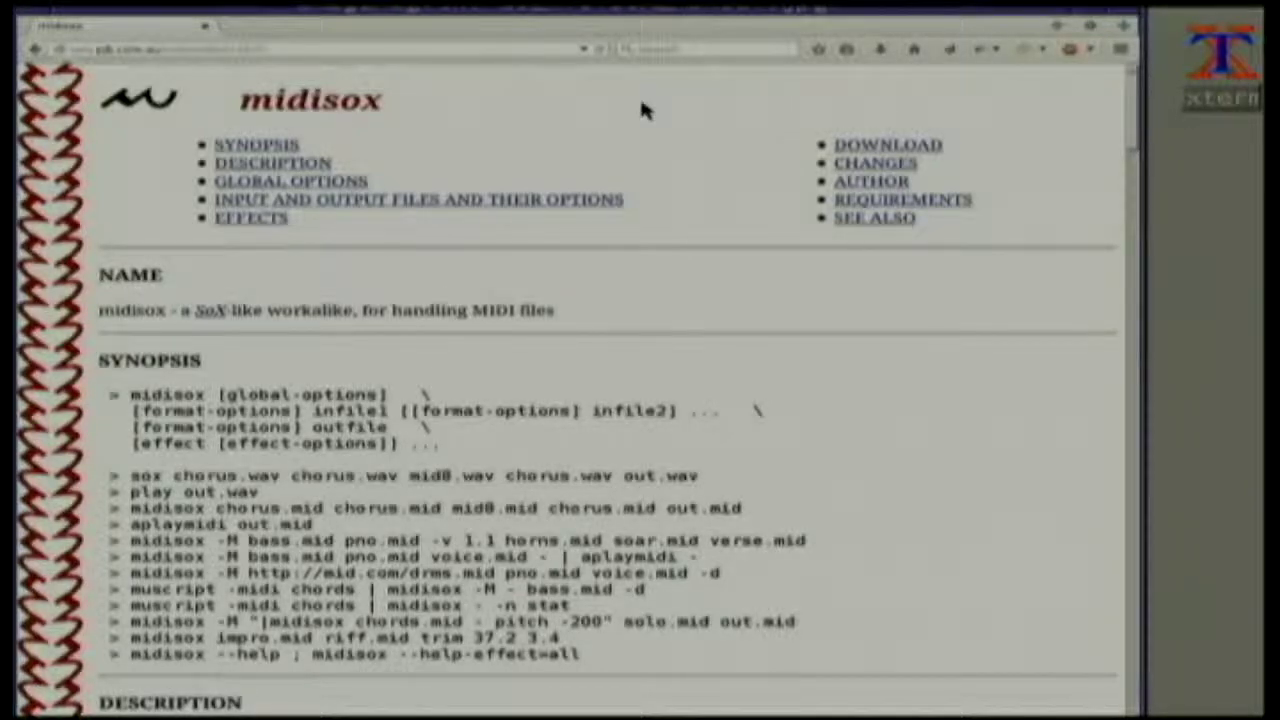
Step: Close the midisox page, switch to the bash terminal and run midiedit -d Man_Machine_Interface_2.mid
{"action": "key", "text": "ctrl+q"}
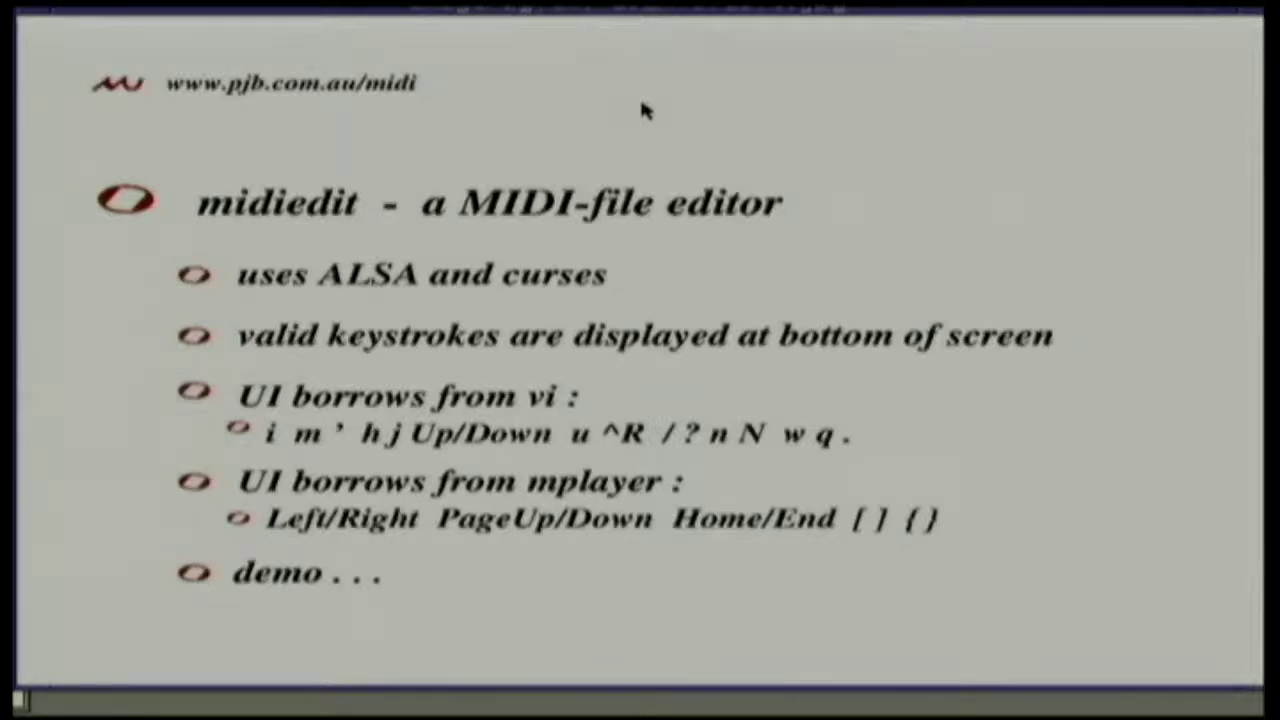
{"action": "key", "text": "alt+Tab"}
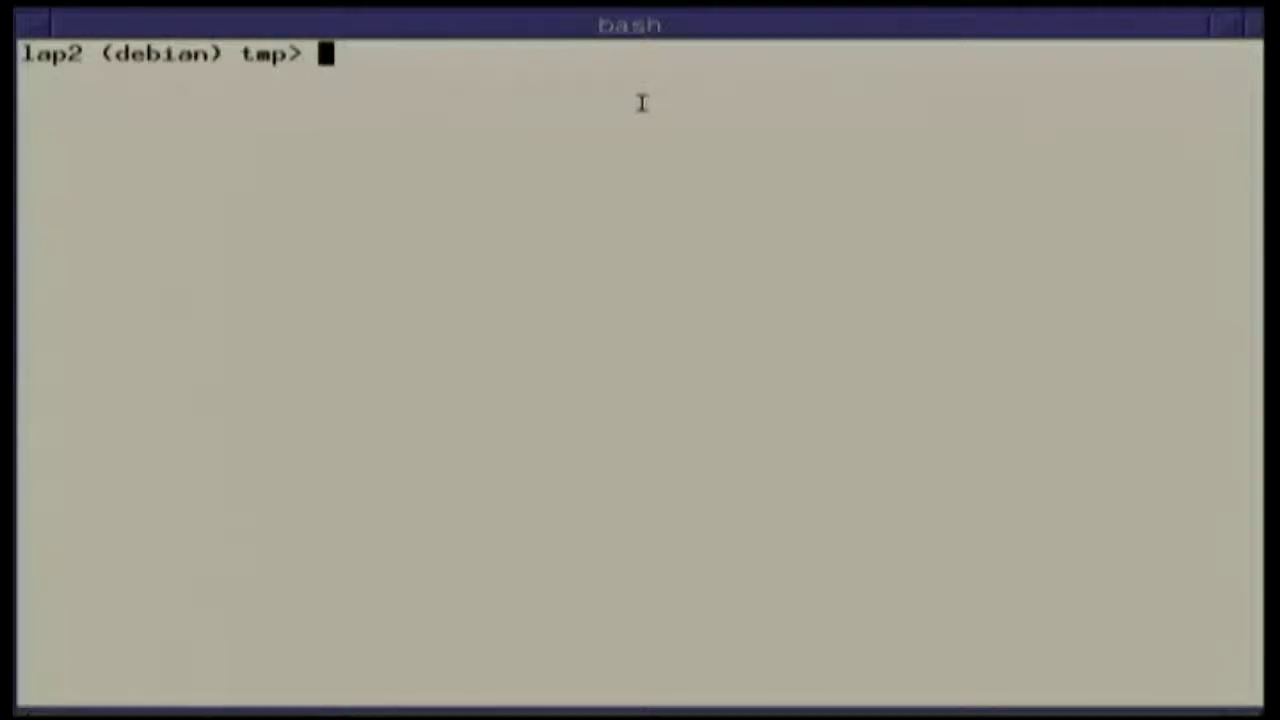
{"action": "key", "text": "Up"}
{"action": "key", "text": "Up"}
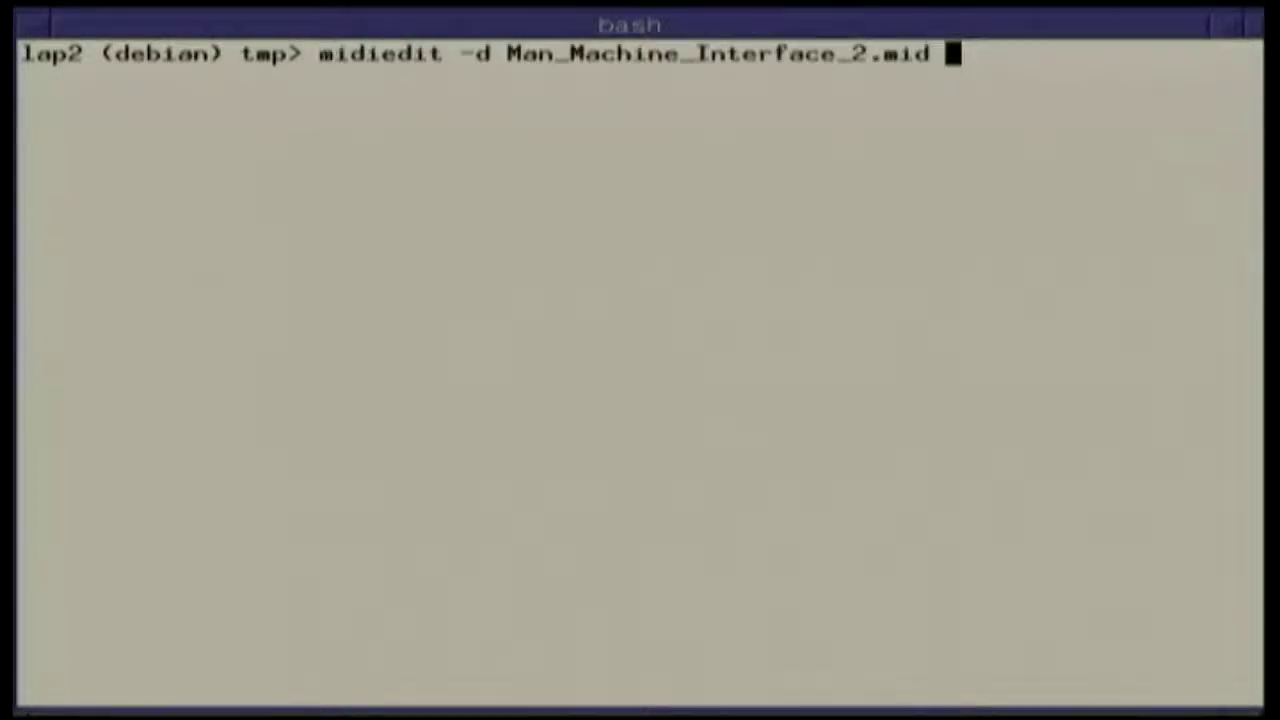
{"action": "key", "text": "Return"}
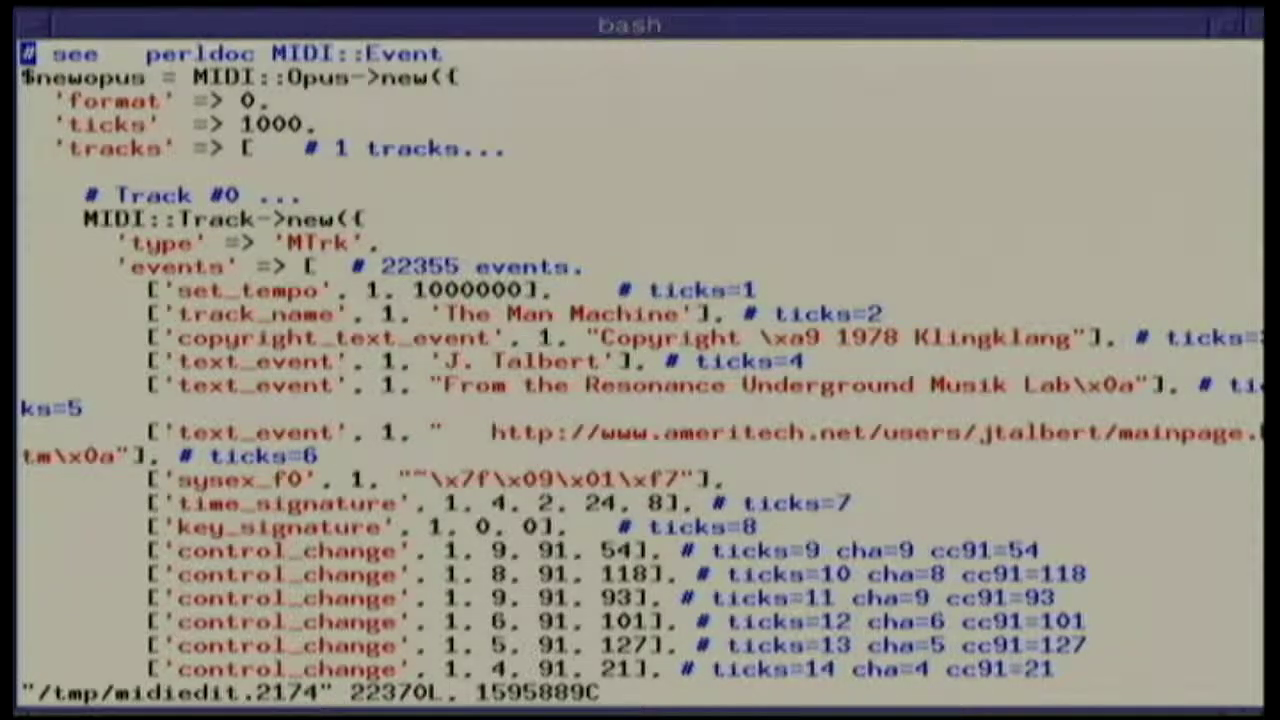
Step: Examine the text dump of the MIDI file from its header through the first note events, and quit the dump
{"action": "key", "text": "Down"}
{"action": "key", "text": "Down"}
{"action": "key", "text": "Down"}
{"action": "key", "text": "Down"}
{"action": "key", "text": "Down"}
{"action": "key", "text": "Down"}
{"action": "key", "text": "Down"}
{"action": "key", "text": "Down"}
{"action": "key", "text": "Down"}
{"action": "key", "text": "Down"}
{"action": "key", "text": "Down"}
{"action": "key", "text": "Down"}
{"action": "key", "text": "Down"}
{"action": "key", "text": "Down"}
{"action": "key", "text": "Down"}
{"action": "key", "text": "Down"}
{"action": "key", "text": "Down"}
{"action": "key", "text": "Down"}
{"action": "key", "text": "Down"}
{"action": "key", "text": "Down"}
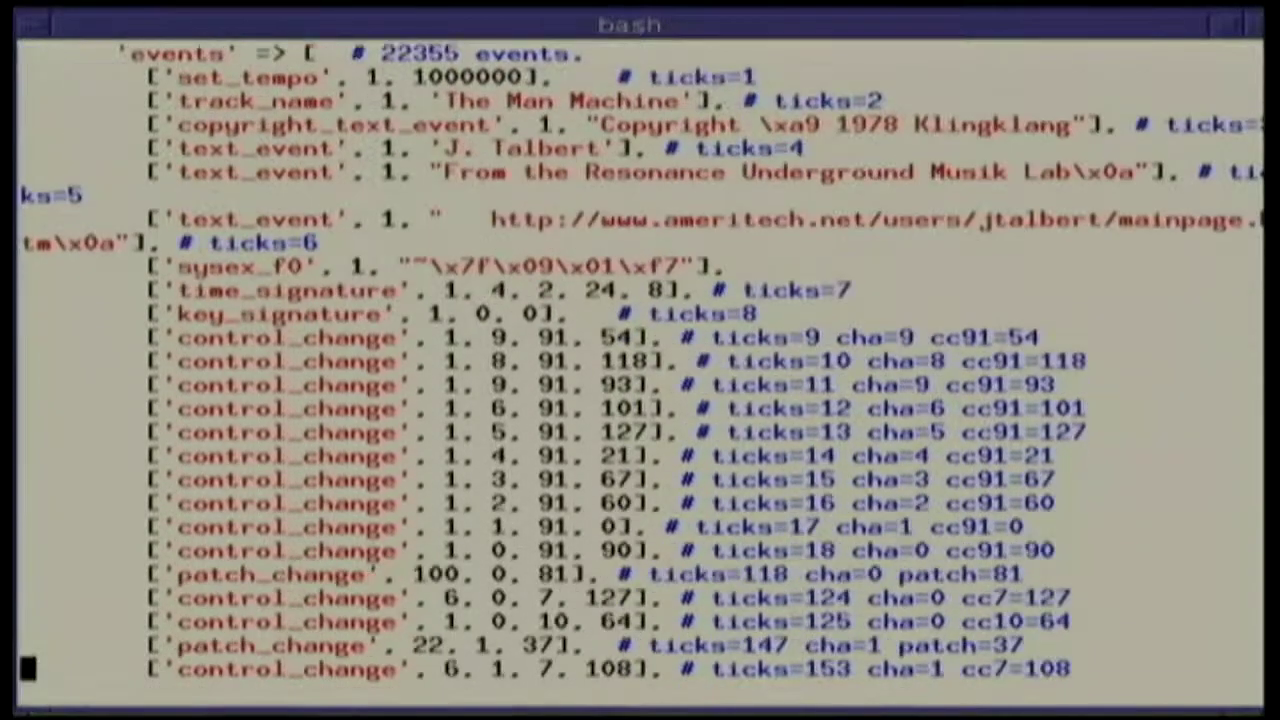
{"action": "key", "text": "Down"}
{"action": "key", "text": "Down"}
{"action": "key", "text": "Down"}
{"action": "key", "text": "Down"}
{"action": "key", "text": "Down"}
{"action": "key", "text": "Down"}
{"action": "key", "text": "Down"}
{"action": "key", "text": "Down"}
{"action": "key", "text": "Down"}
{"action": "key", "text": "Down"}
{"action": "key", "text": "Down"}
{"action": "key", "text": "Down"}
{"action": "key", "text": "Down"}
{"action": "key", "text": "Down"}
{"action": "key", "text": "Down"}
{"action": "key", "text": "Down"}
{"action": "key", "text": "Down"}
{"action": "key", "text": "Down"}
{"action": "key", "text": "Down"}
{"action": "key", "text": "Down"}
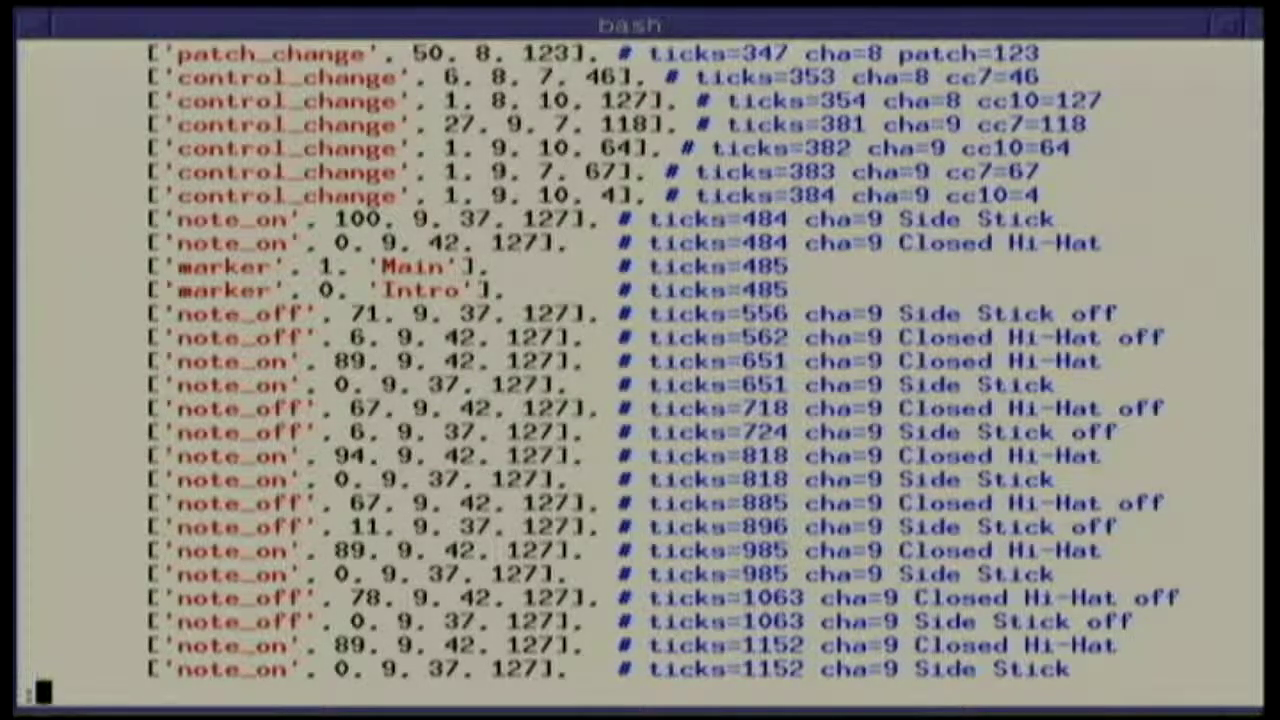
{"action": "key", "text": "q"}
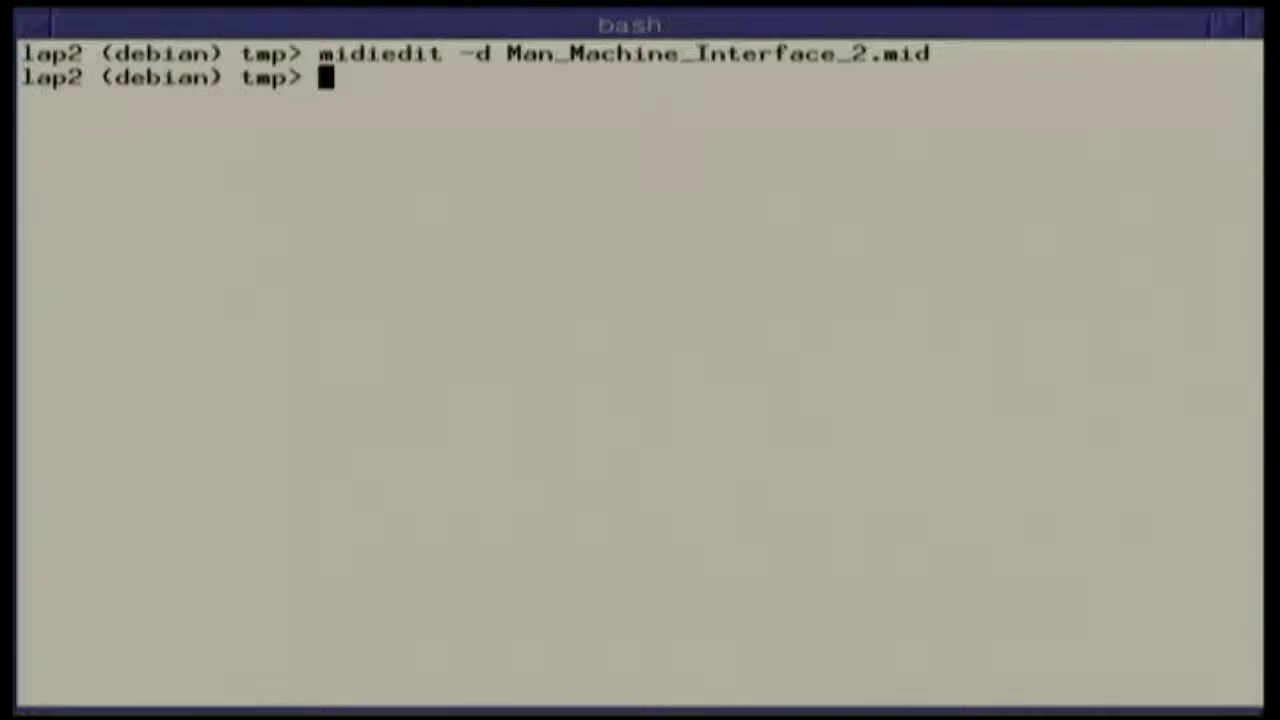
Step: Run midiedit Man_Machine_Interface_2.mid from the command history to open the file in the interactive editor
{"action": "key", "text": "Up"}
{"action": "key", "text": "Up"}
{"action": "key", "text": "Up"}
{"action": "key", "text": "Up"}
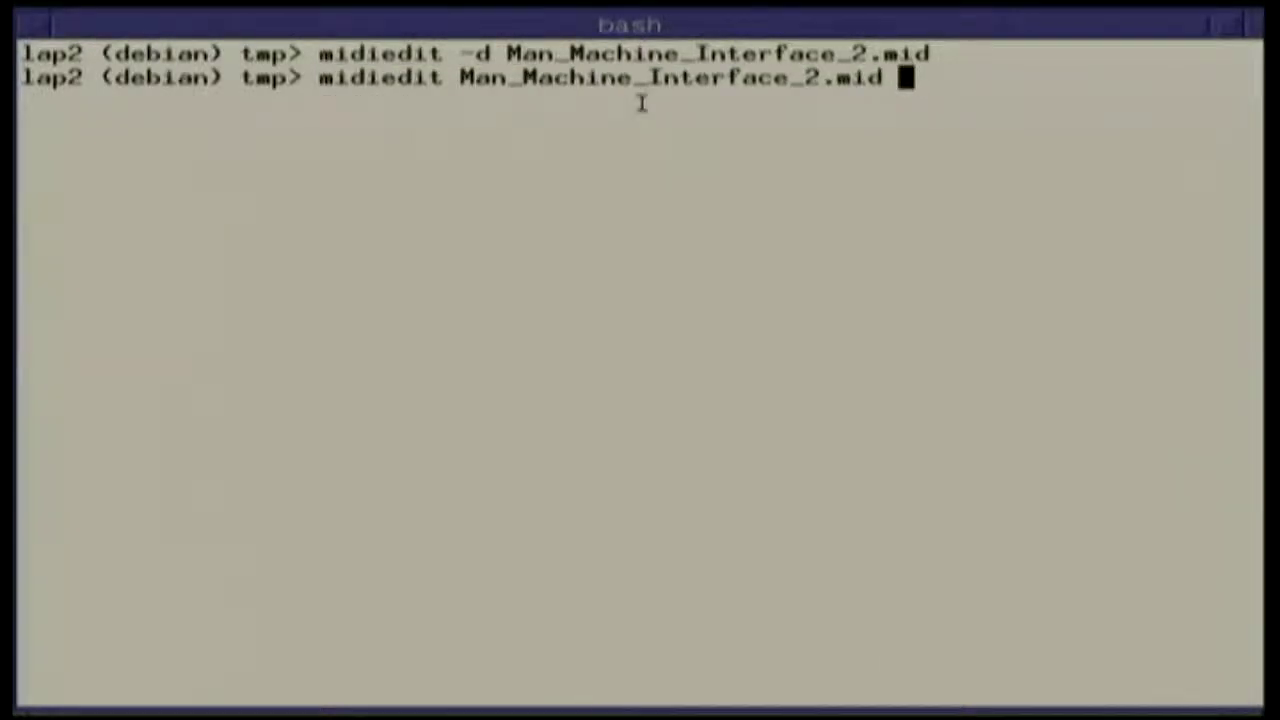
{"action": "key", "text": "Return"}
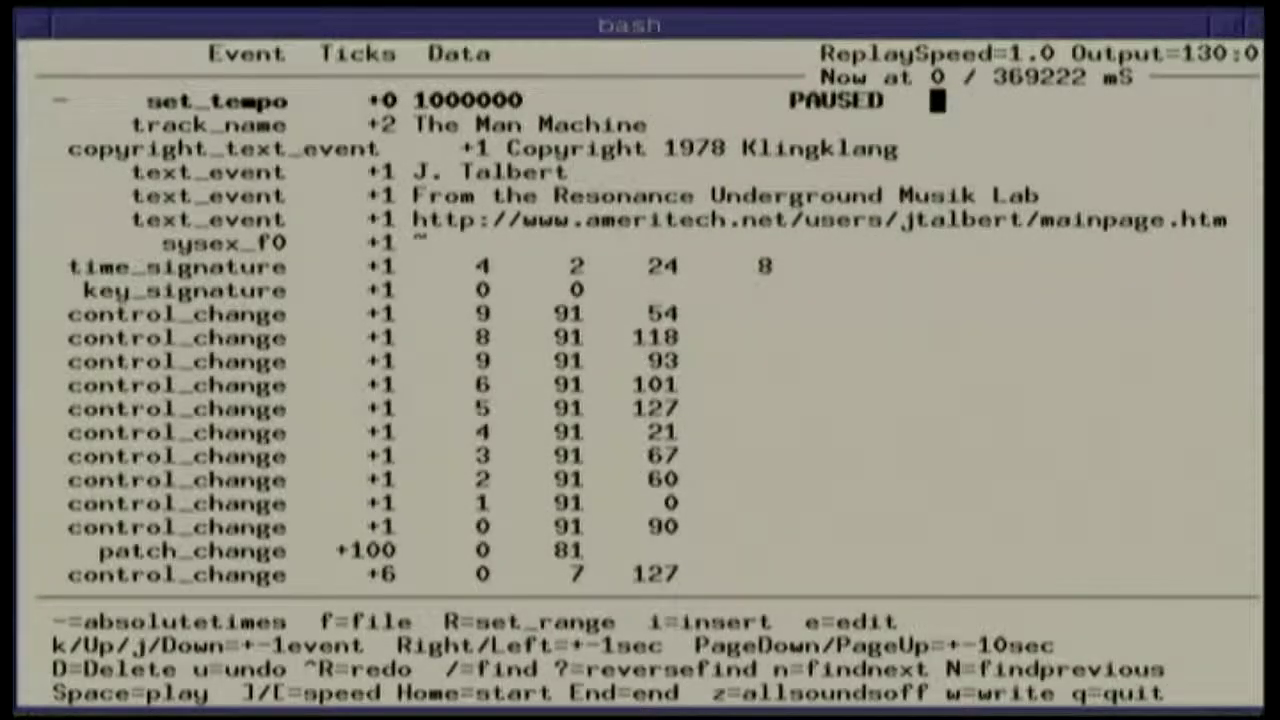
Step: Step event by event through the opening text, reverb depth, patch change and channel volume events
{"action": "key", "text": "Down"}
{"action": "key", "text": "Down"}
{"action": "key", "text": "Down"}
{"action": "key", "text": "Down"}
{"action": "key", "text": "Down"}
{"action": "key", "text": "Down"}
{"action": "key", "text": "Down"}
{"action": "key", "text": "Down"}
{"action": "key", "text": "Down"}
{"action": "key", "text": "Down"}
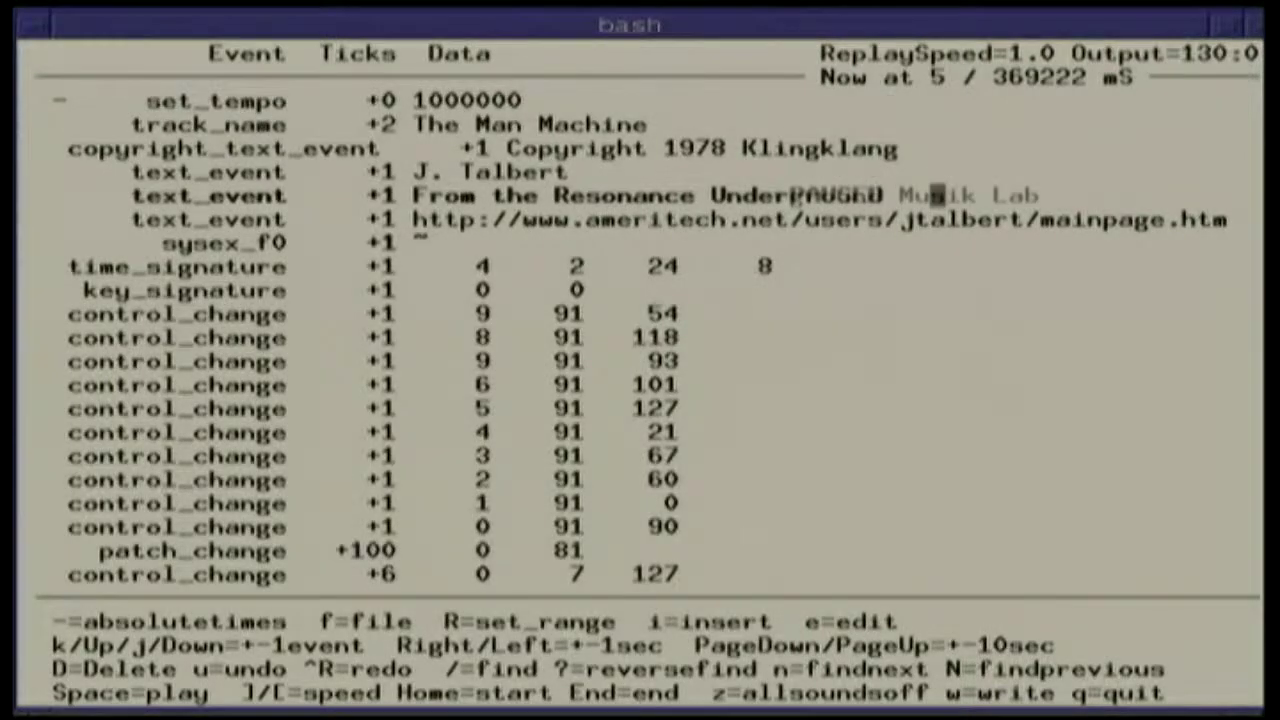
{"action": "key", "text": "Down"}
{"action": "key", "text": "Down"}
{"action": "key", "text": "Down"}
{"action": "key", "text": "Down"}
{"action": "key", "text": "Down"}
{"action": "key", "text": "Down"}
{"action": "key", "text": "Down"}
{"action": "key", "text": "Down"}
{"action": "key", "text": "Down"}
{"action": "key", "text": "Down"}
{"action": "key", "text": "Down"}
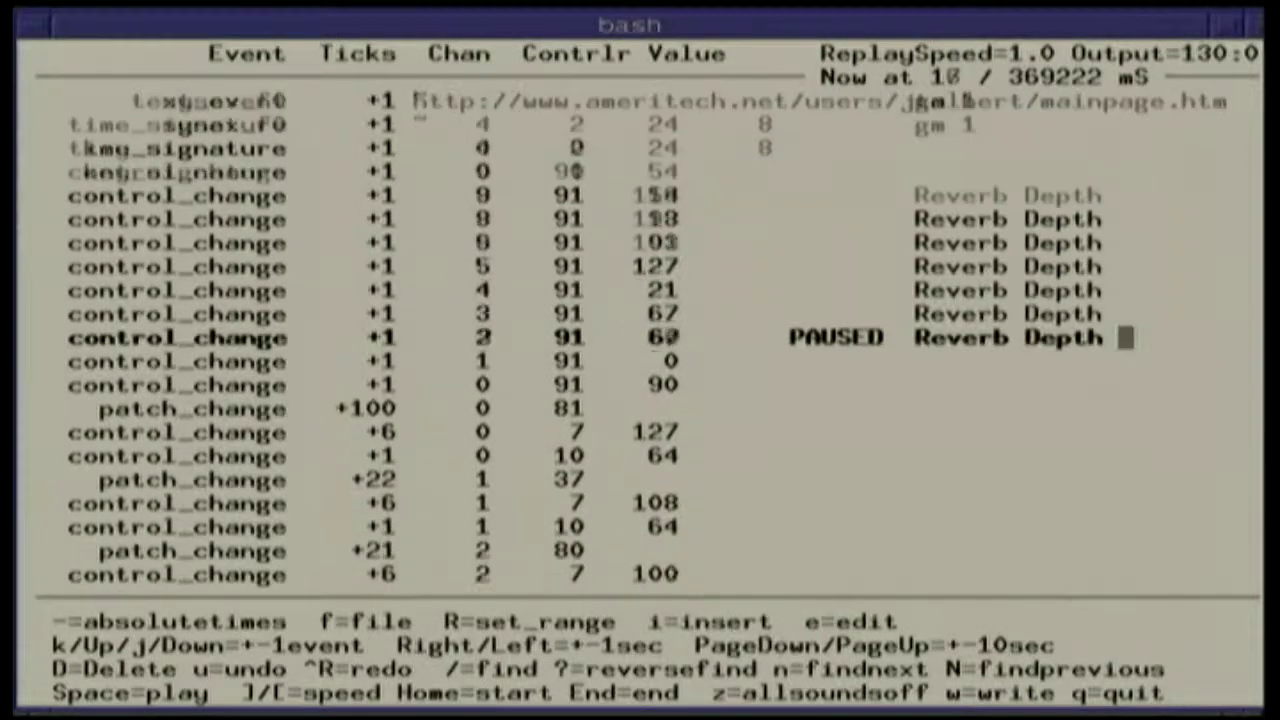
{"action": "key", "text": "Up"}
{"action": "key", "text": "Up"}
{"action": "key", "text": "Up"}
{"action": "key", "text": "Up"}
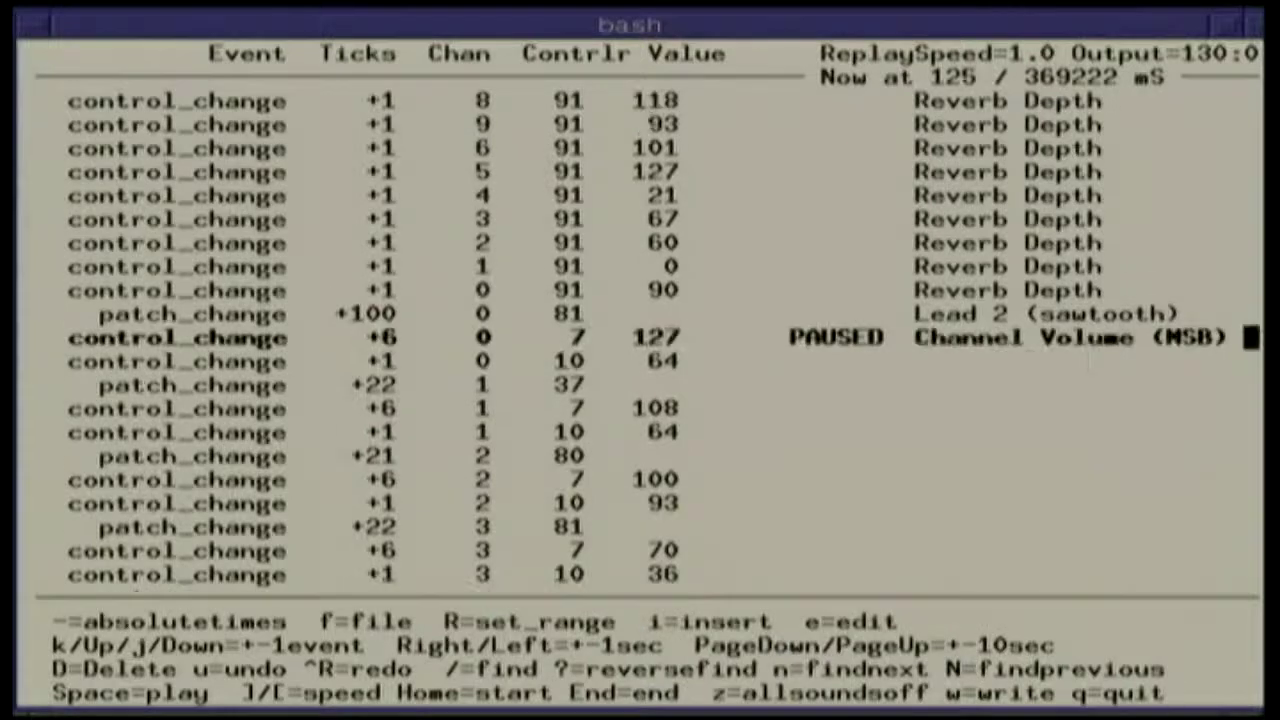
{"action": "key", "text": "Down"}
{"action": "key", "text": "Down"}
{"action": "key", "text": "Down"}
{"action": "key", "text": "Down"}
{"action": "key", "text": "Down"}
{"action": "key", "text": "Down"}
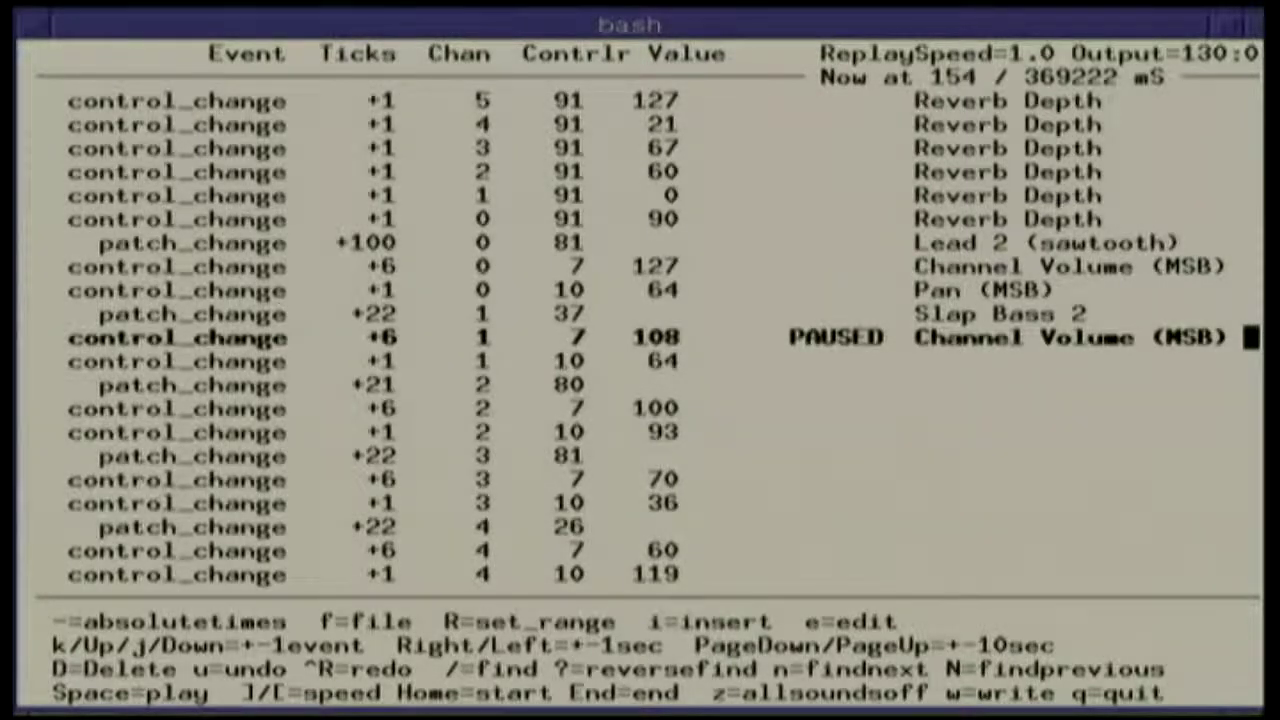
Step: Move through the events one second forward and back, and ten seconds forward and back
{"action": "key", "text": "Right"}
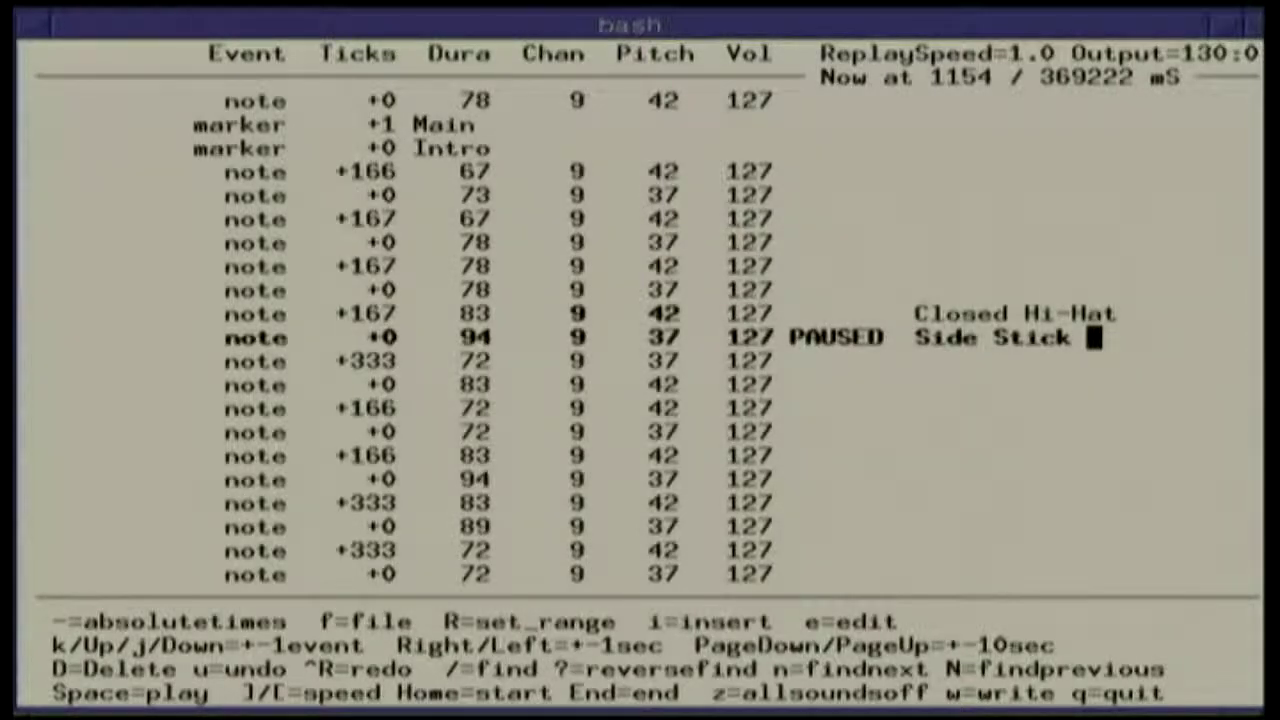
{"action": "key", "text": "Left"}
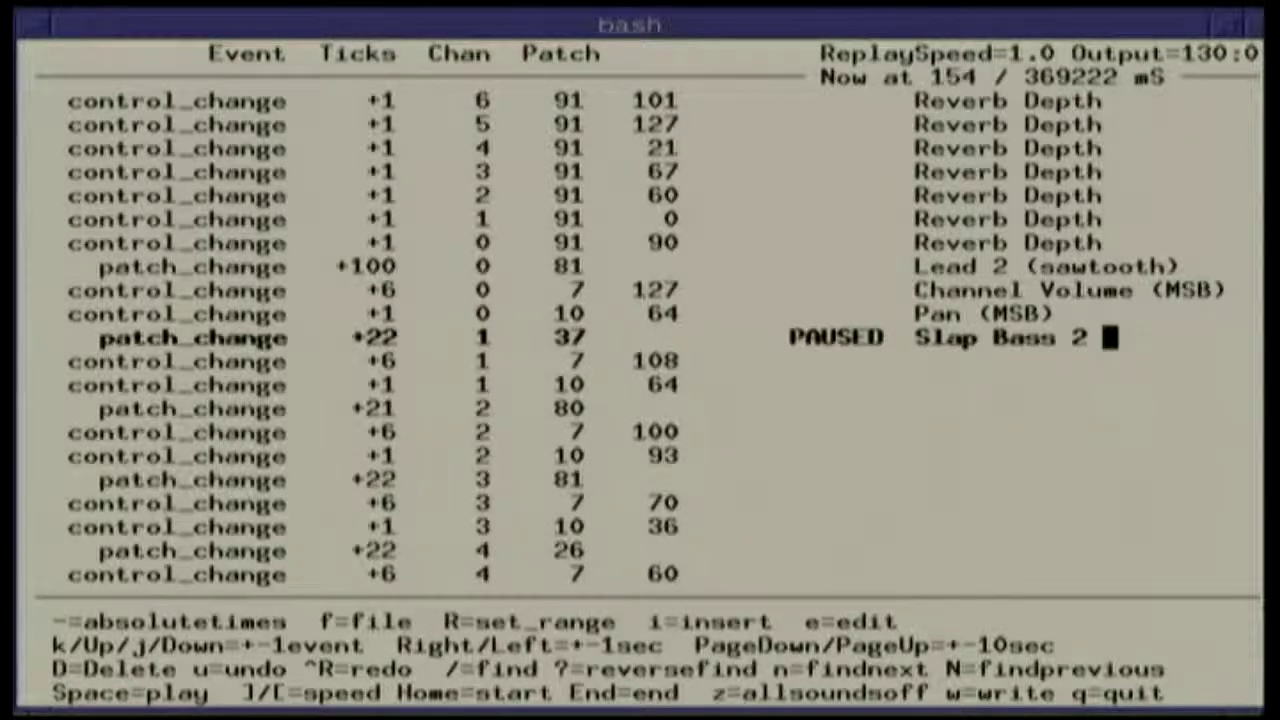
{"action": "key", "text": "Page_Down"}
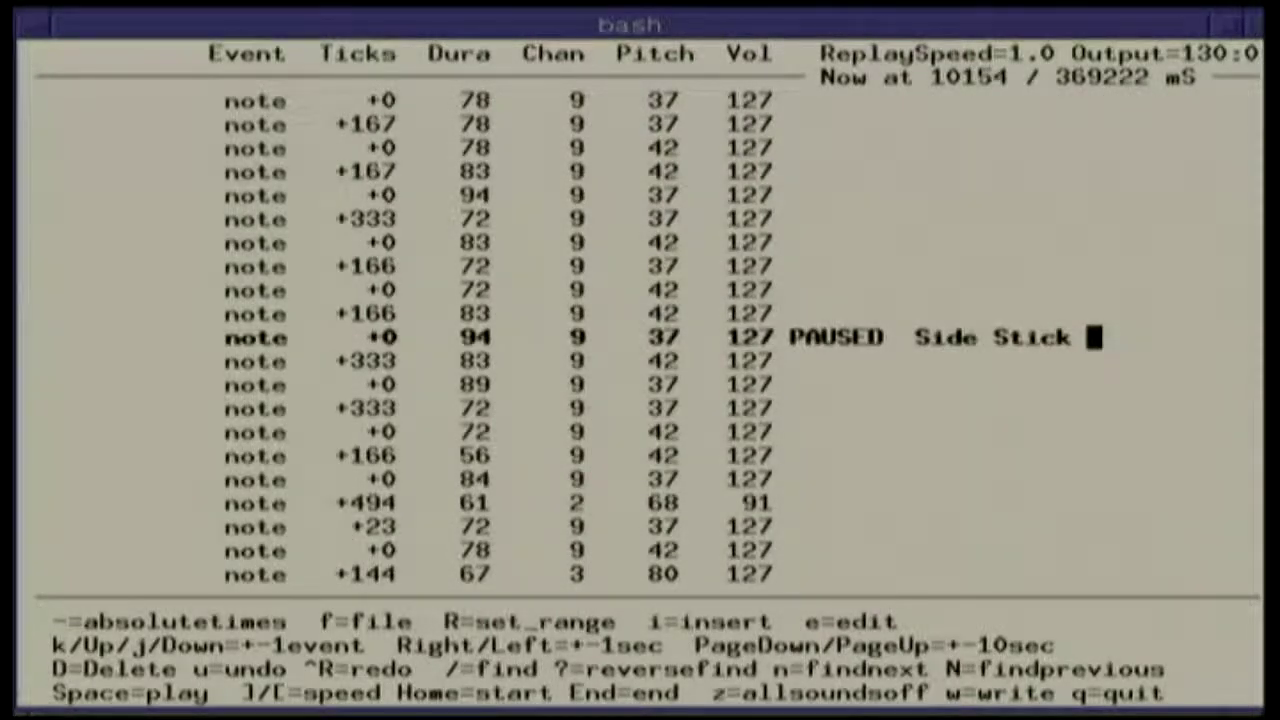
{"action": "key", "text": "Page_Up"}
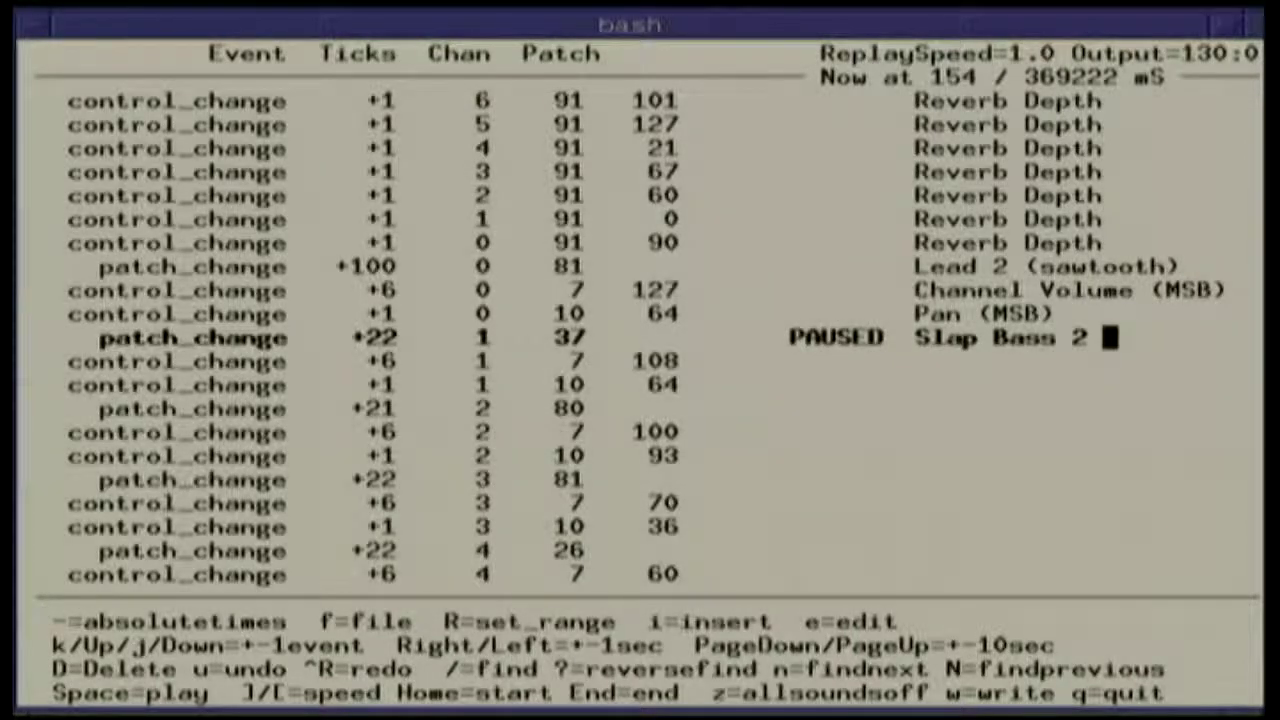
Step: Jump to the start of the MIDI file, to its end, and back to the start
{"action": "key", "text": "Home"}
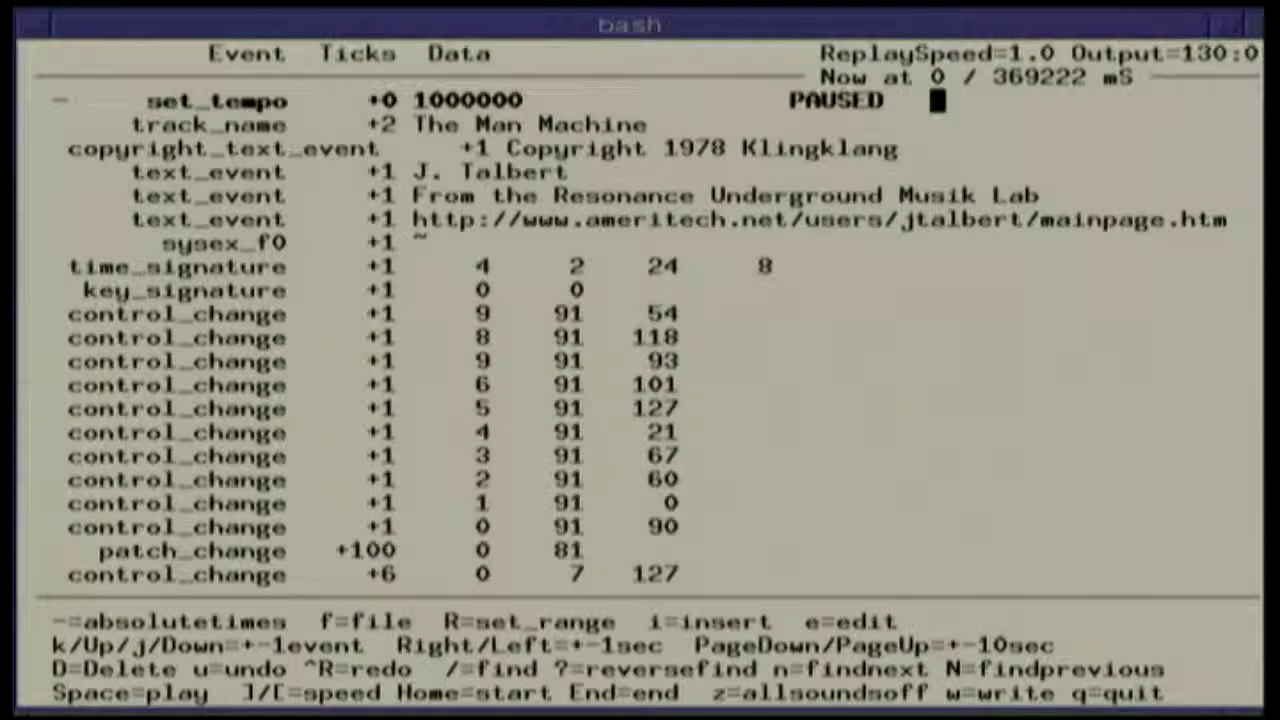
{"action": "key", "text": "End"}
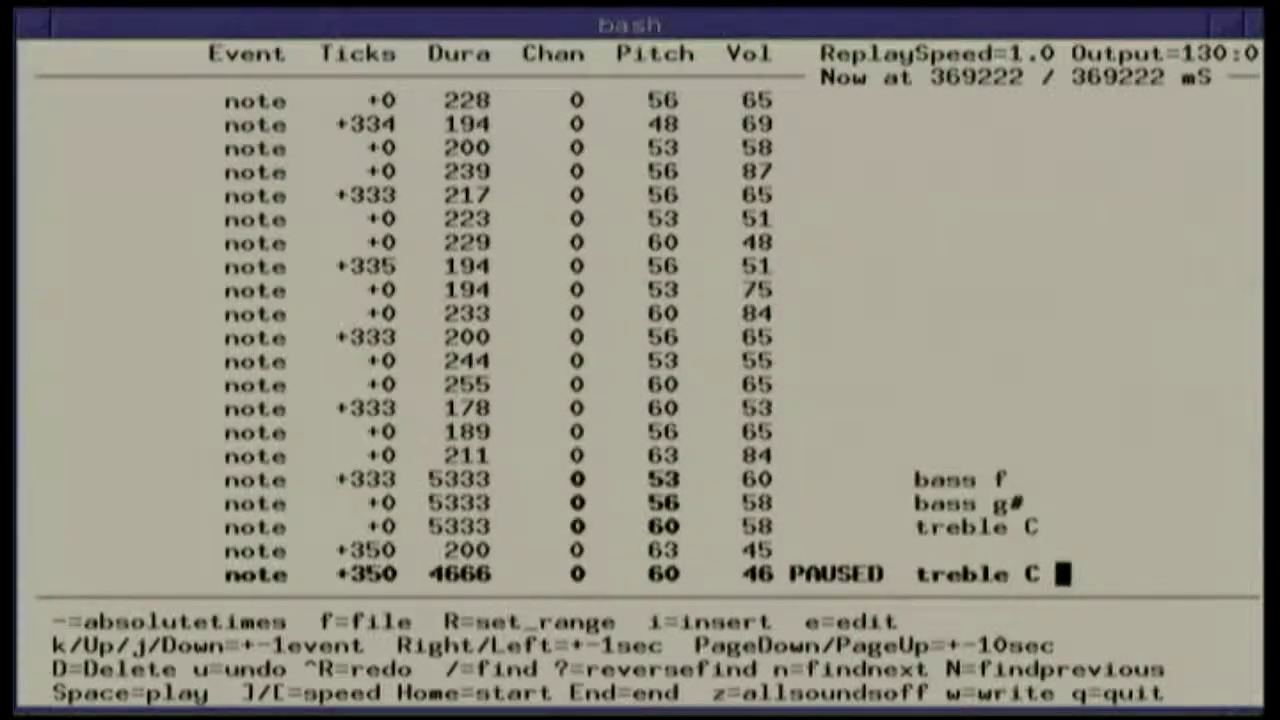
{"action": "key", "text": "Home"}
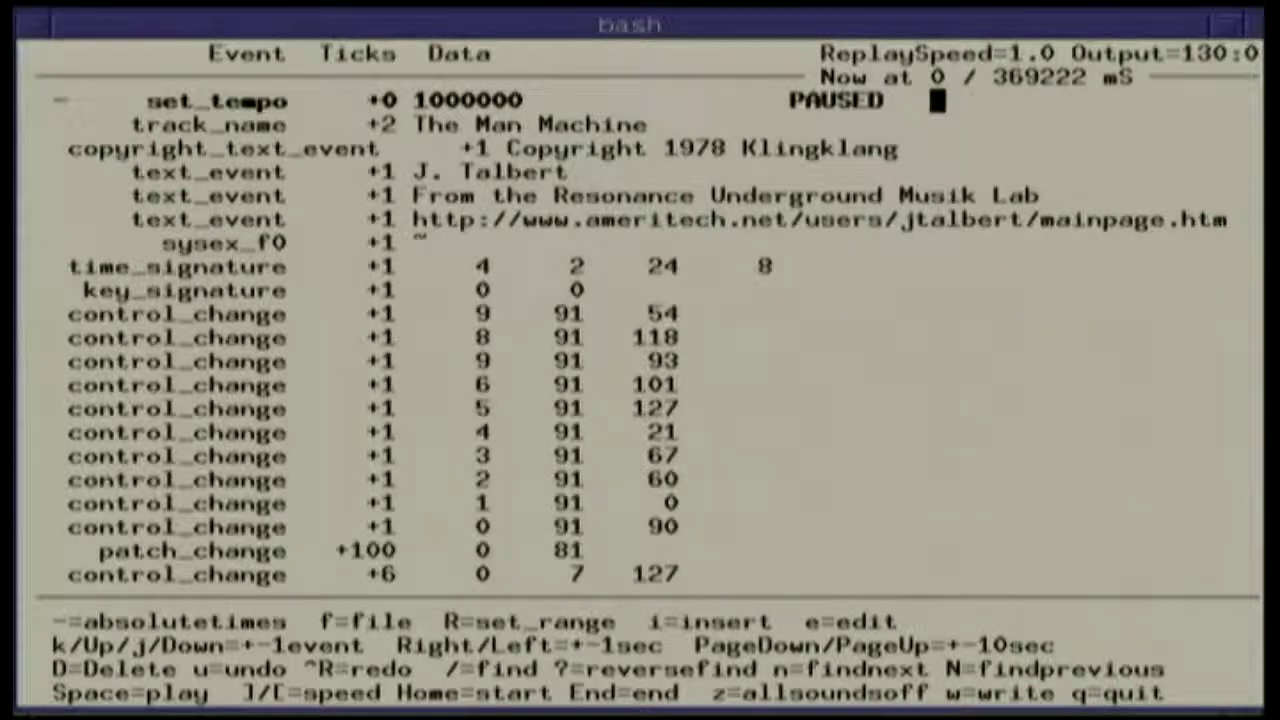
Step: Find the first marker event in the file, leaving the search text blank
{"action": "key", "text": "slash"}
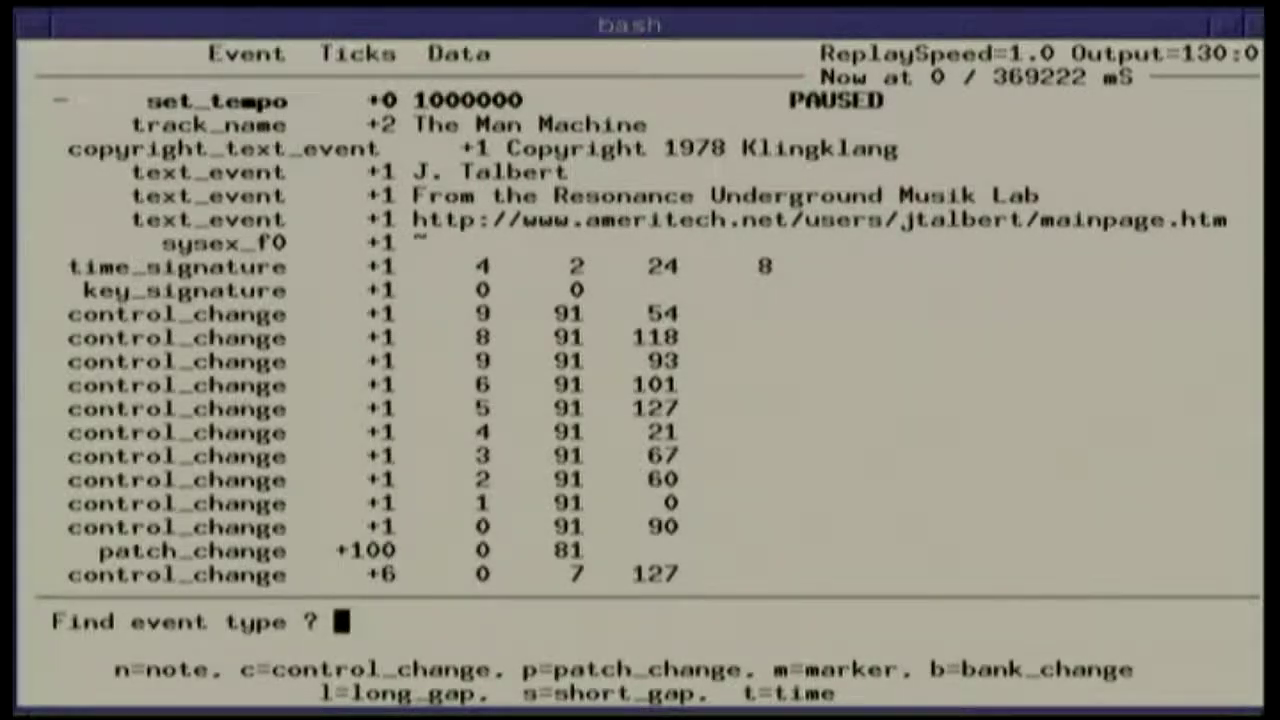
{"action": "key", "text": "m"}
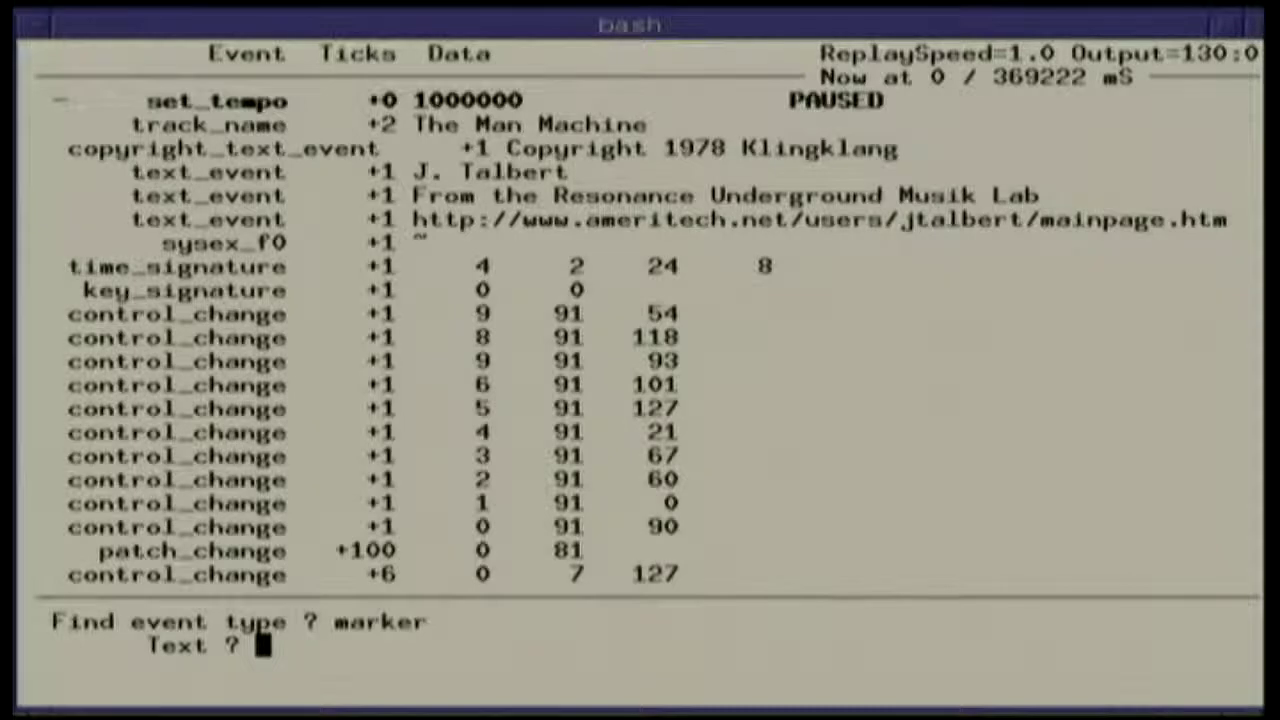
{"action": "key", "text": "Return"}
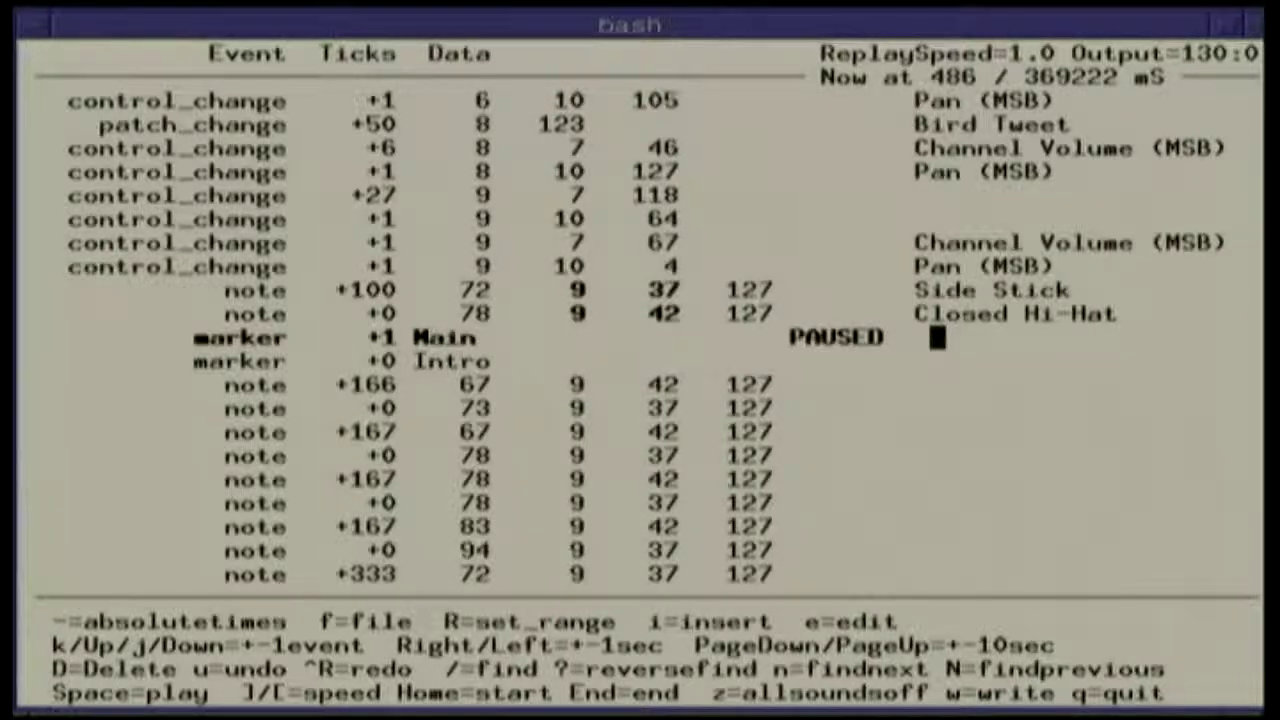
Step: Repeat the marker search, continuing from the Intro marker to the next marker in the file
{"action": "key", "text": "Down"}
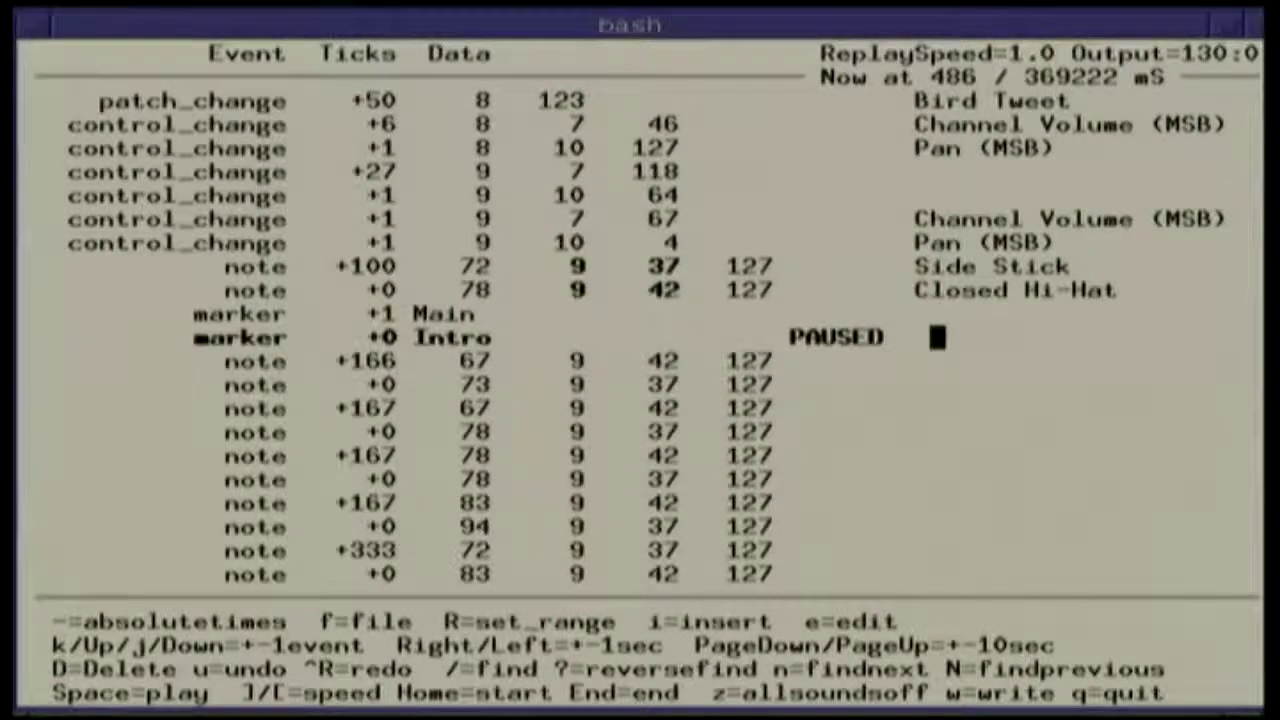
{"action": "key", "text": "Up"}
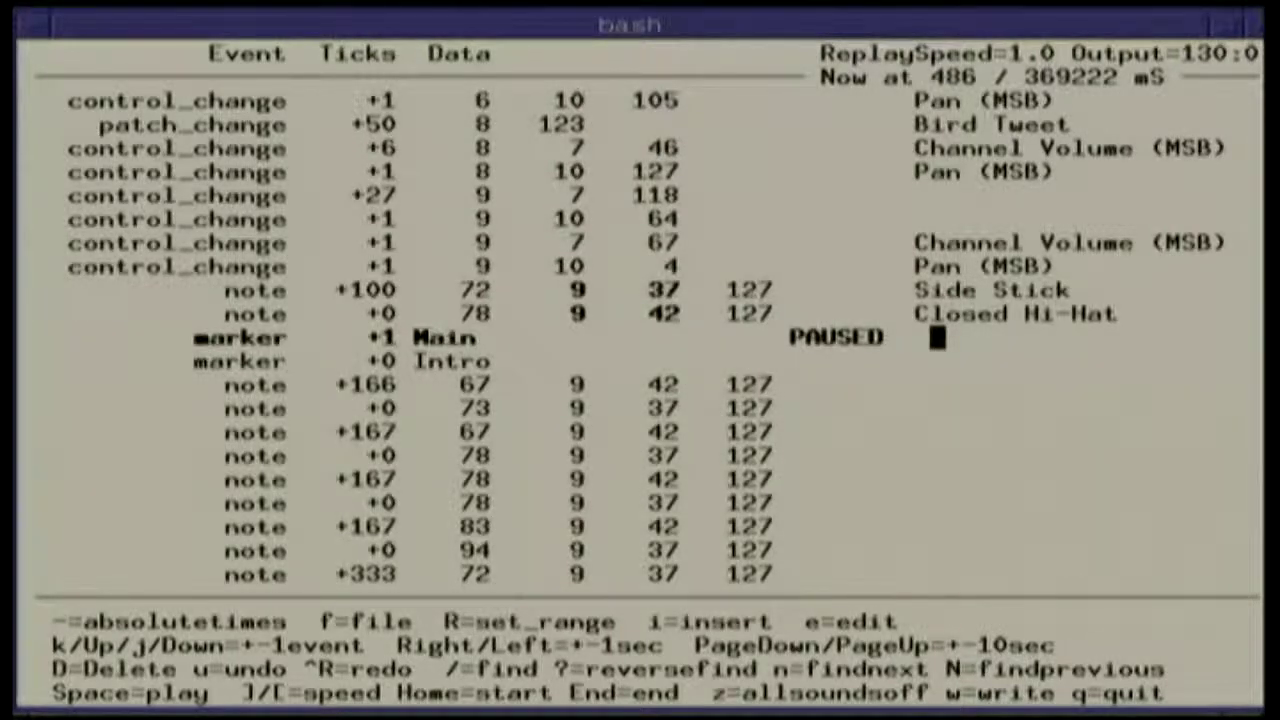
{"action": "key", "text": "n"}
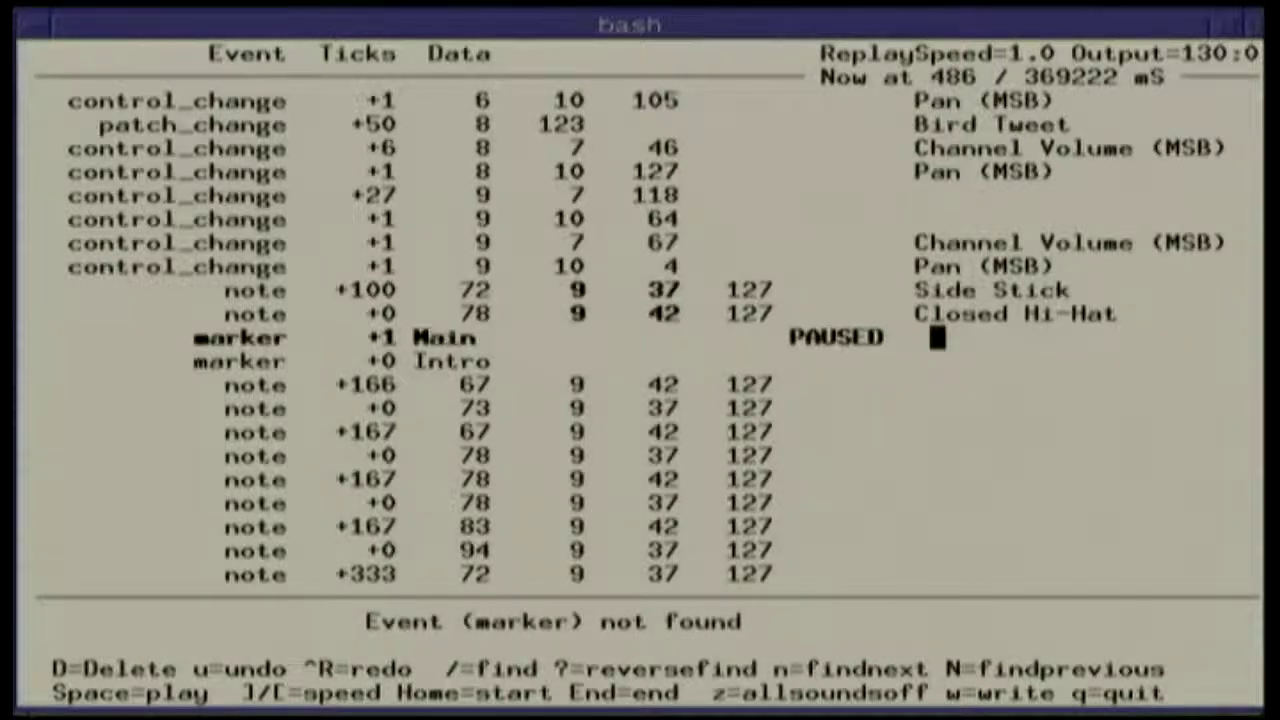
{"action": "key", "text": "Down"}
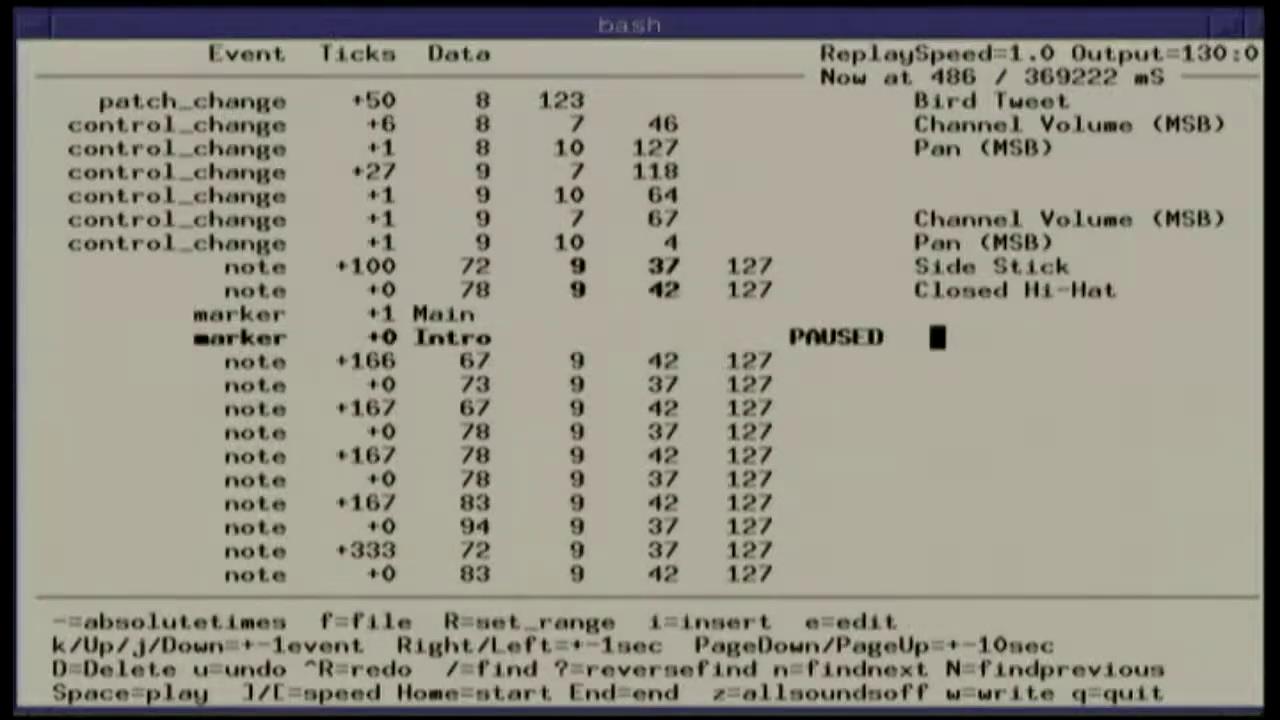
{"action": "key", "text": "n"}
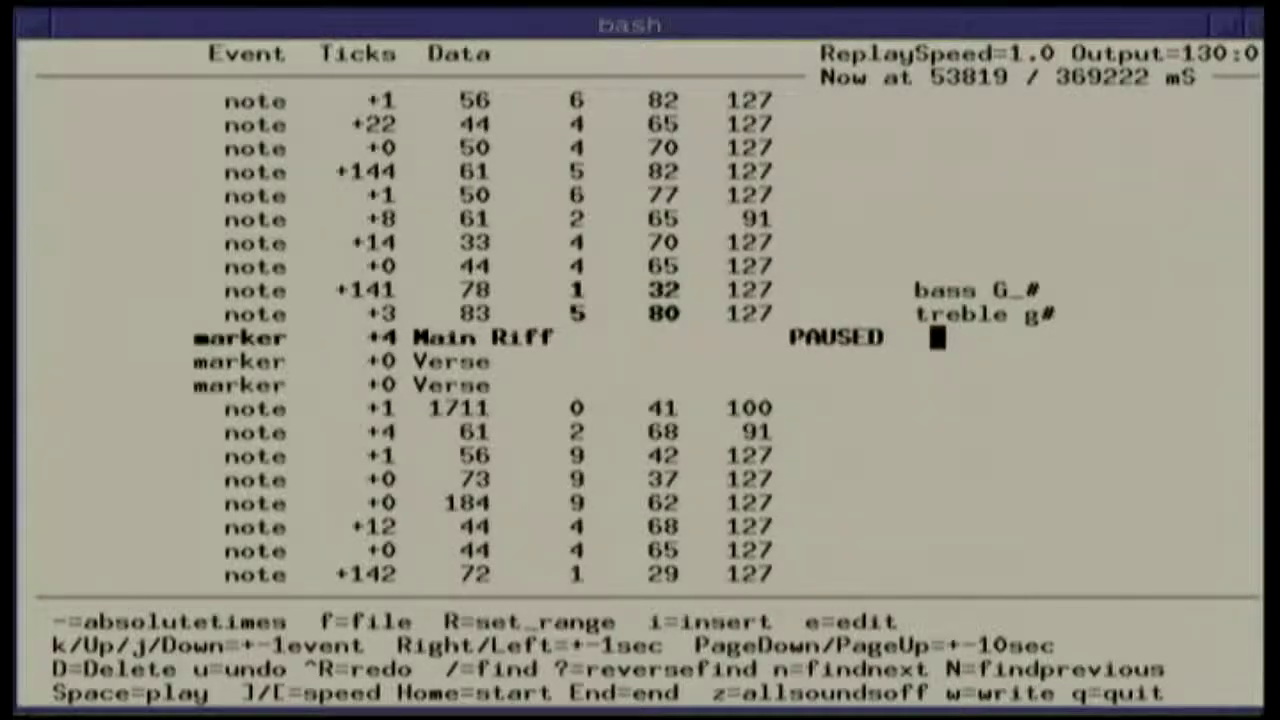
Step: Play the music from the Main Riff marker, pausing and resuming playback once
{"action": "key", "text": "space"}
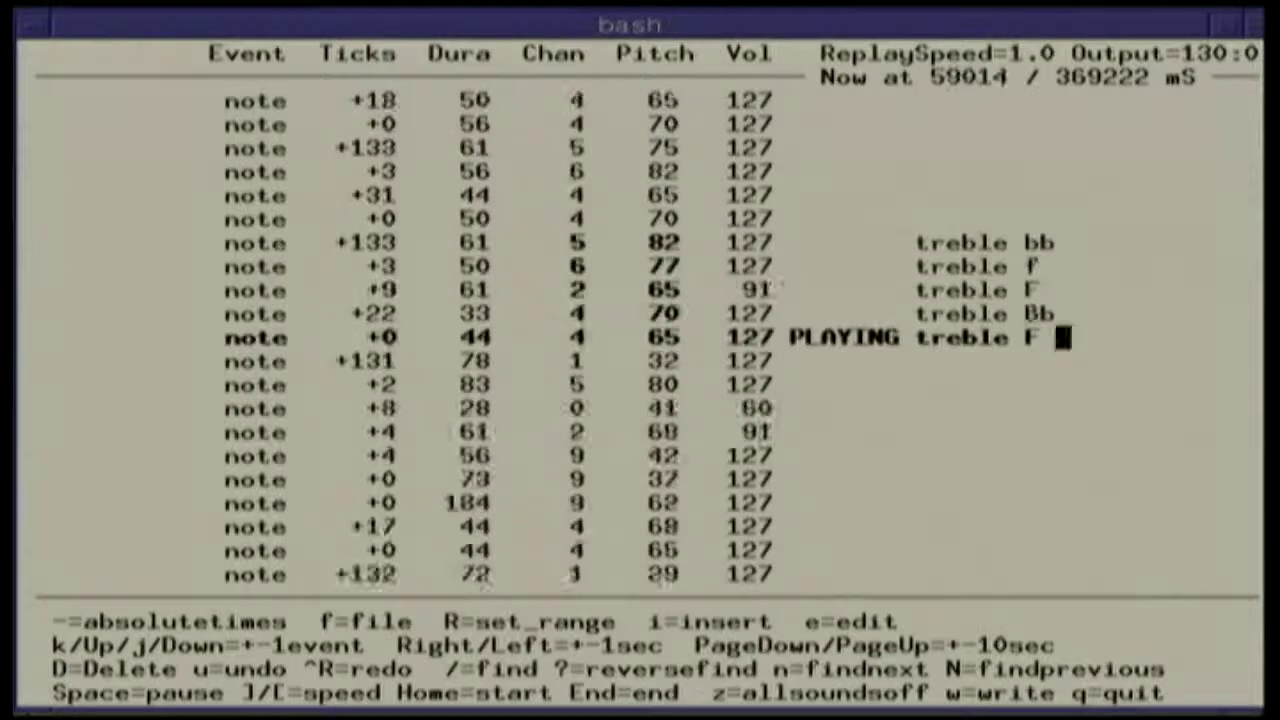
{"action": "key", "text": "space"}
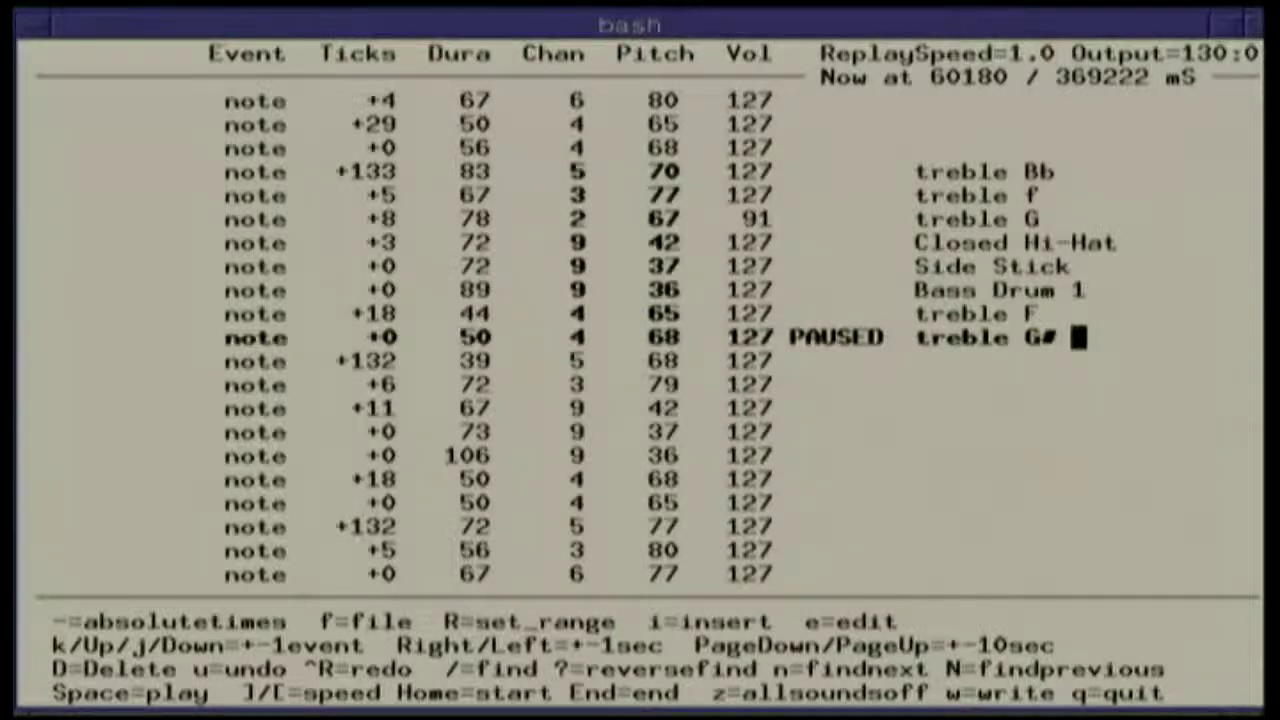
{"action": "key", "text": "space"}
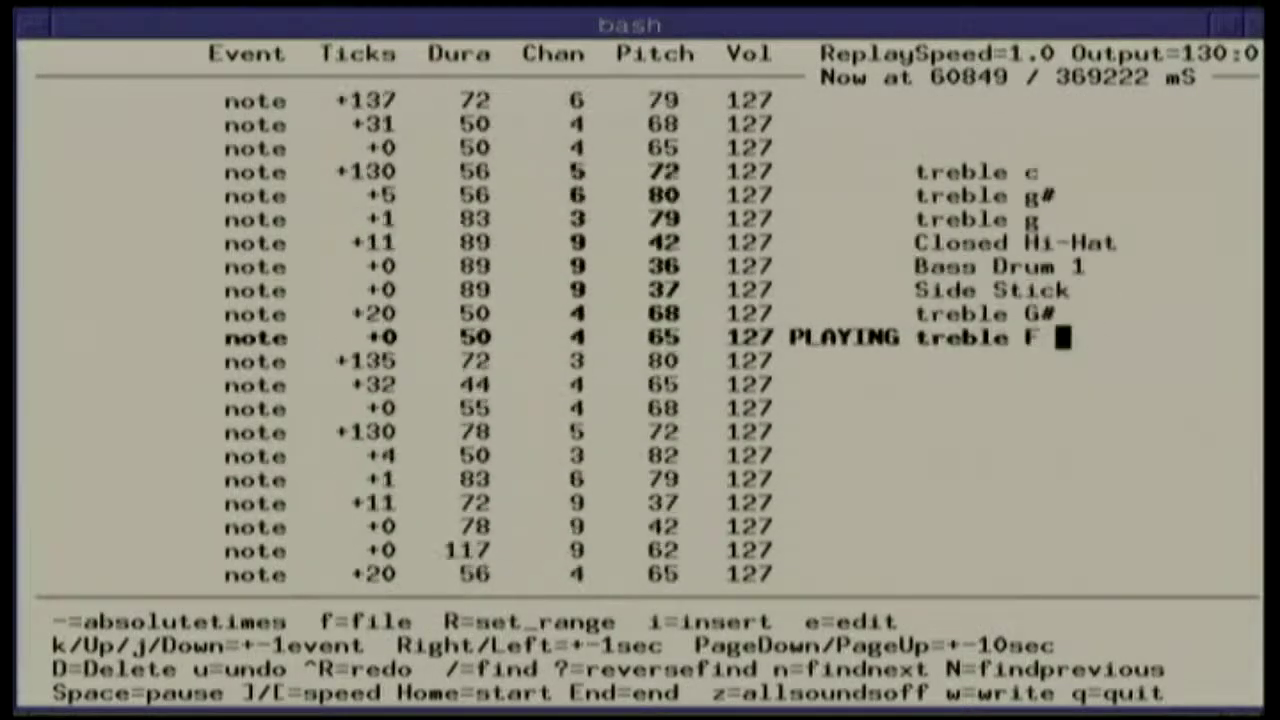
Step: Slow the replay speed to 0.5 during playback, restore it to 1.0 and raise it to 1.4
{"action": "key", "text": "bracketleft"}
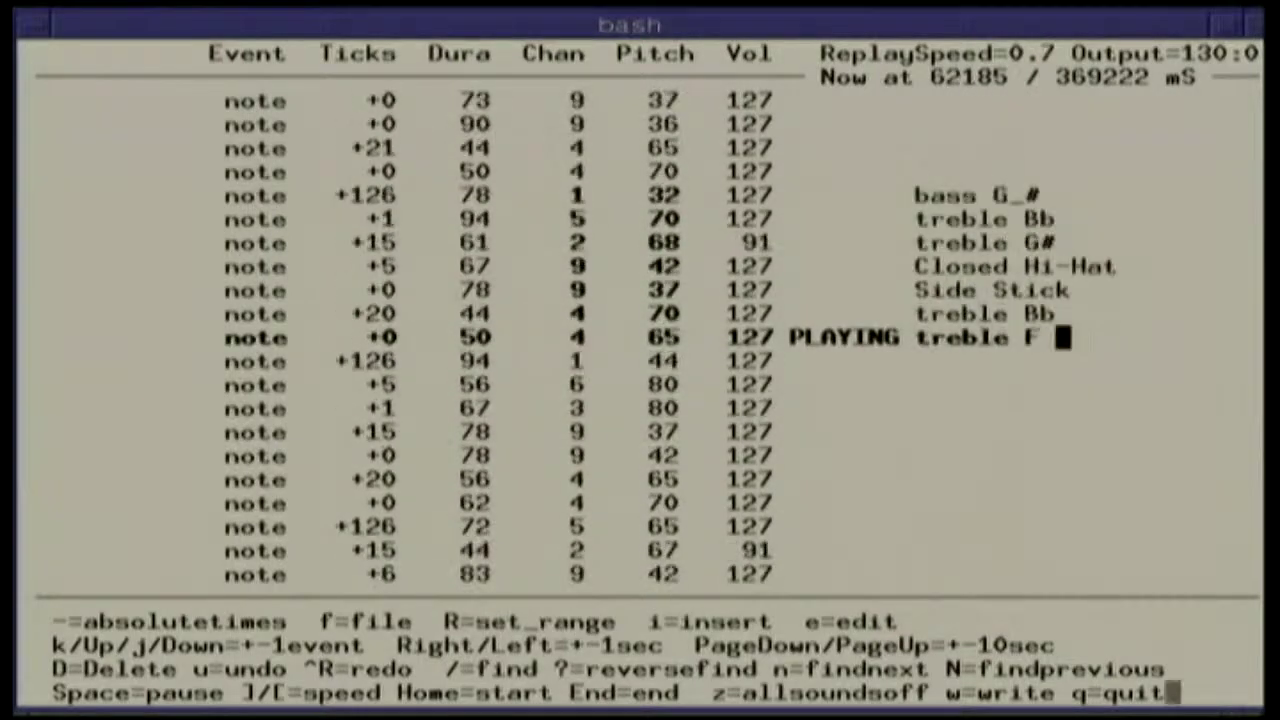
{"action": "key", "text": "bracketleft"}
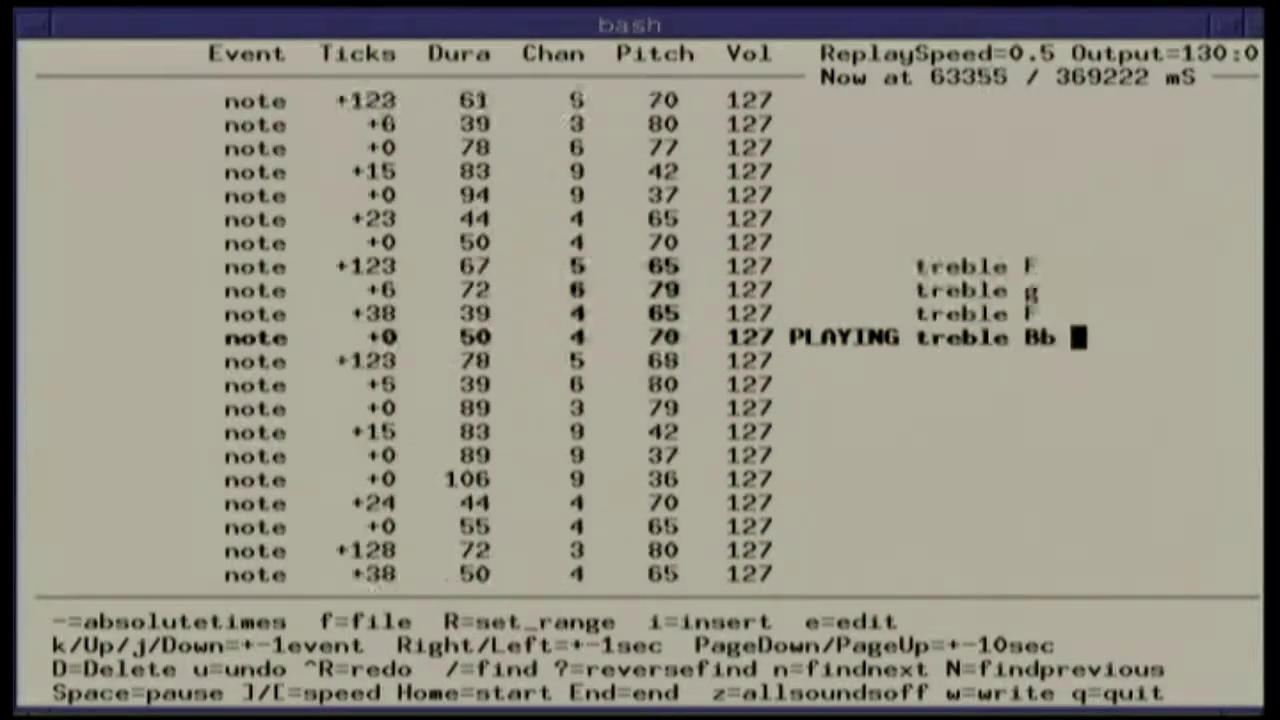
{"action": "key", "text": "bracketright"}
{"action": "key", "text": "bracketright"}
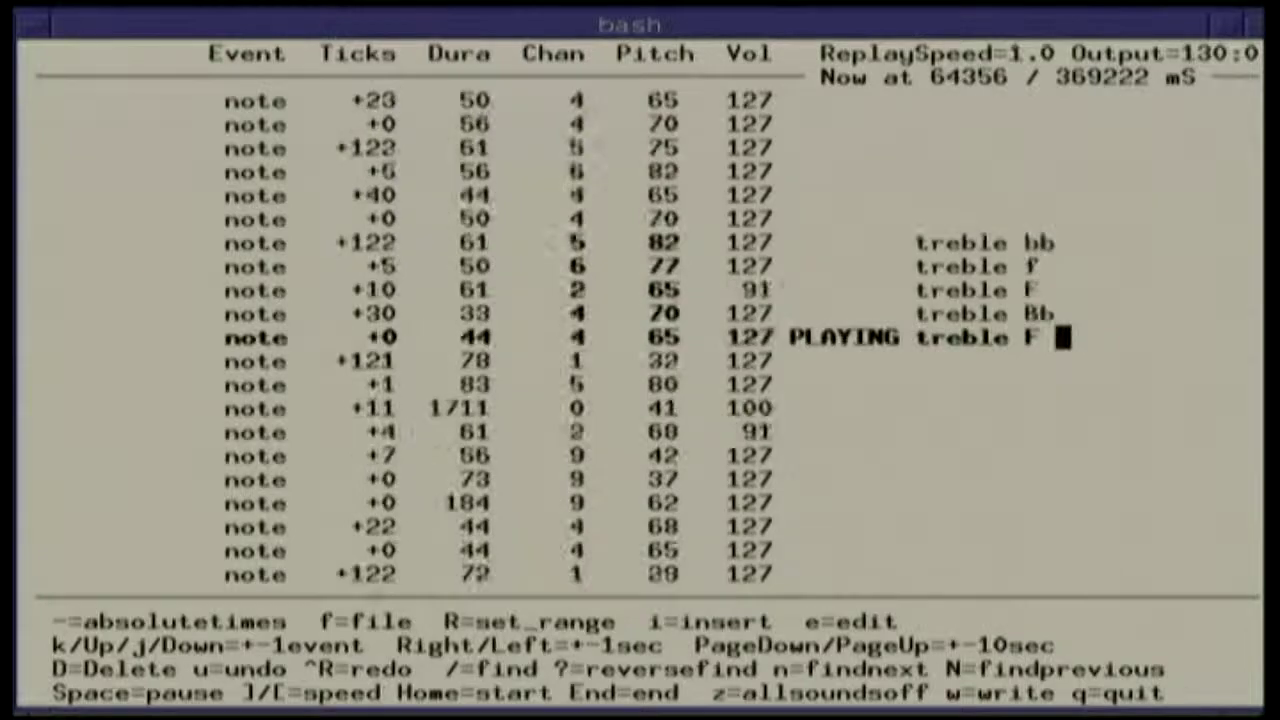
{"action": "key", "text": "bracketright"}
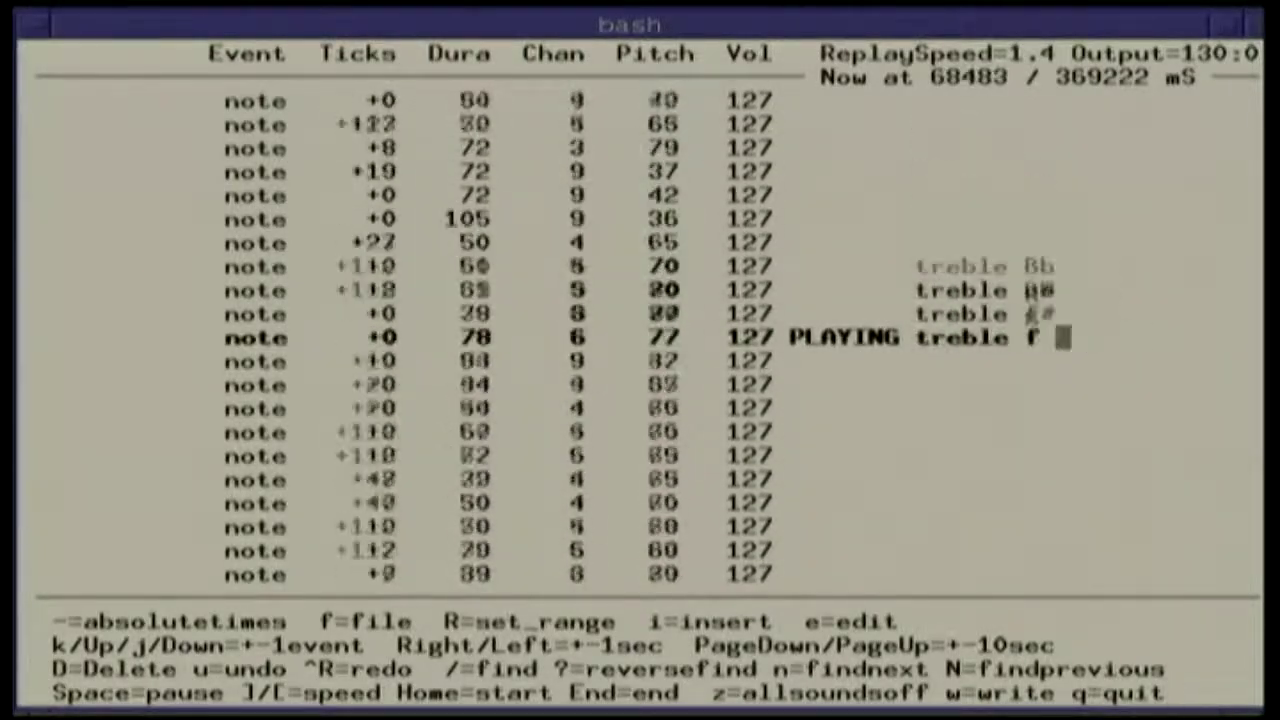
Step: Reset the replay speed to 1.0 and return to the start of the file with playback paused
{"action": "key", "text": "bracketleft"}
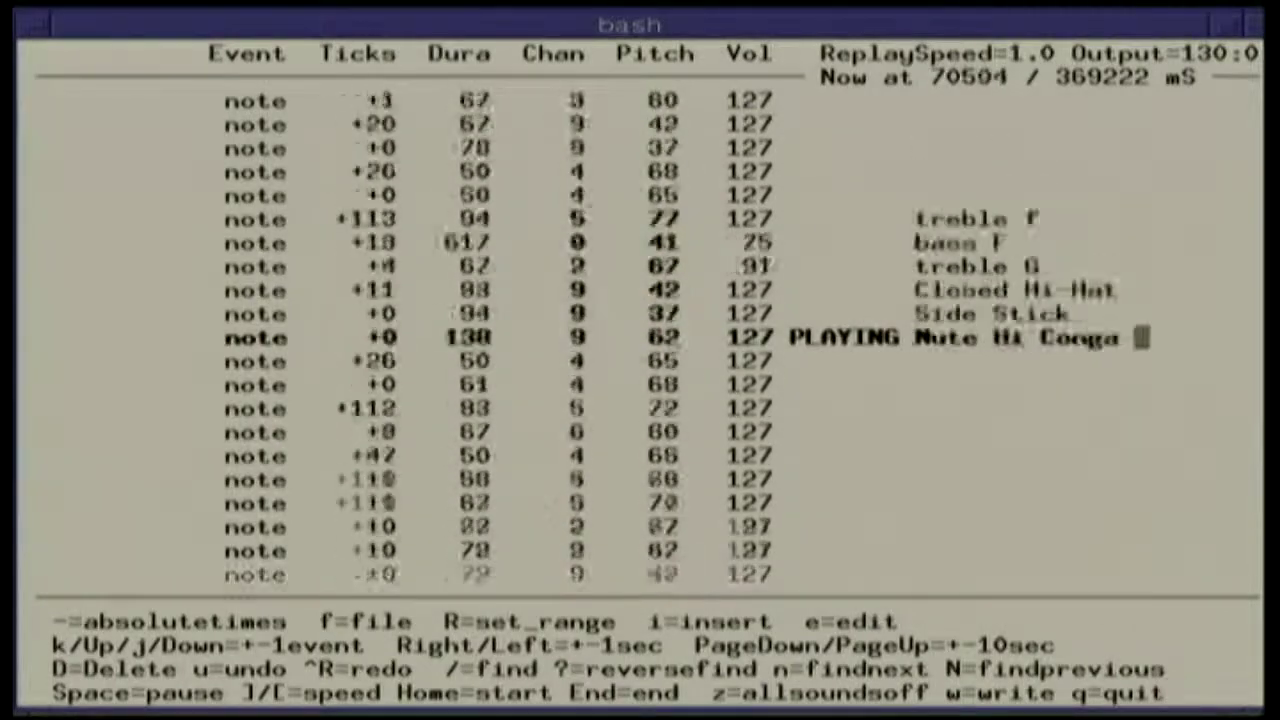
{"action": "key", "text": "space"}
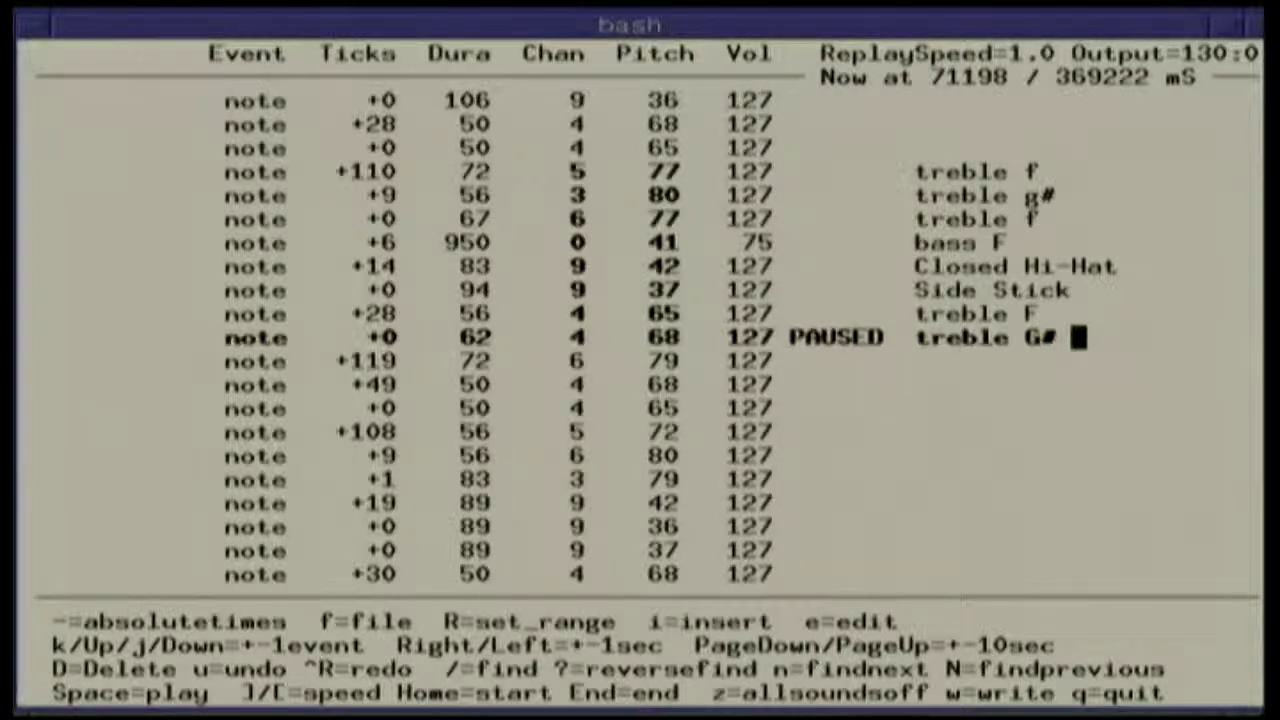
{"action": "key", "text": "Home"}
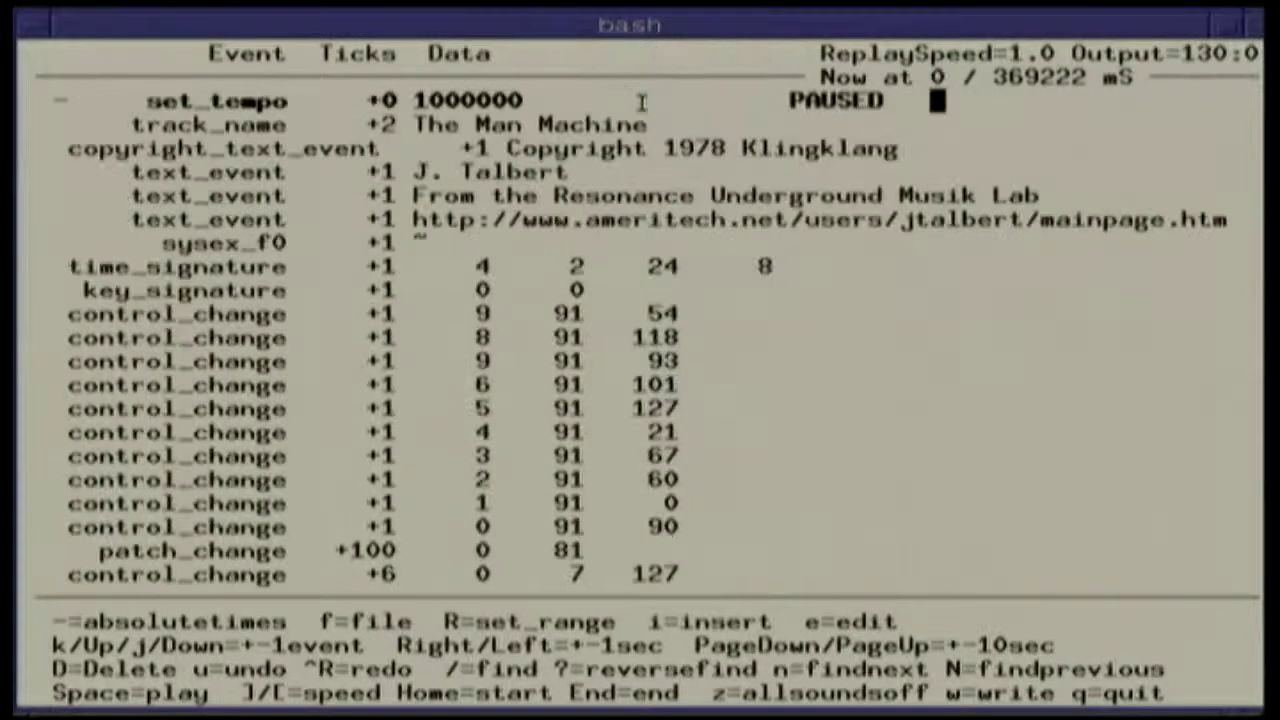
Step: Delete the first Reverb Depth control change in the file, the one on channel 9 with value 54
{"action": "key", "text": "Down"}
{"action": "key", "text": "Down"}
{"action": "key", "text": "Down"}
{"action": "key", "text": "Down"}
{"action": "key", "text": "Down"}
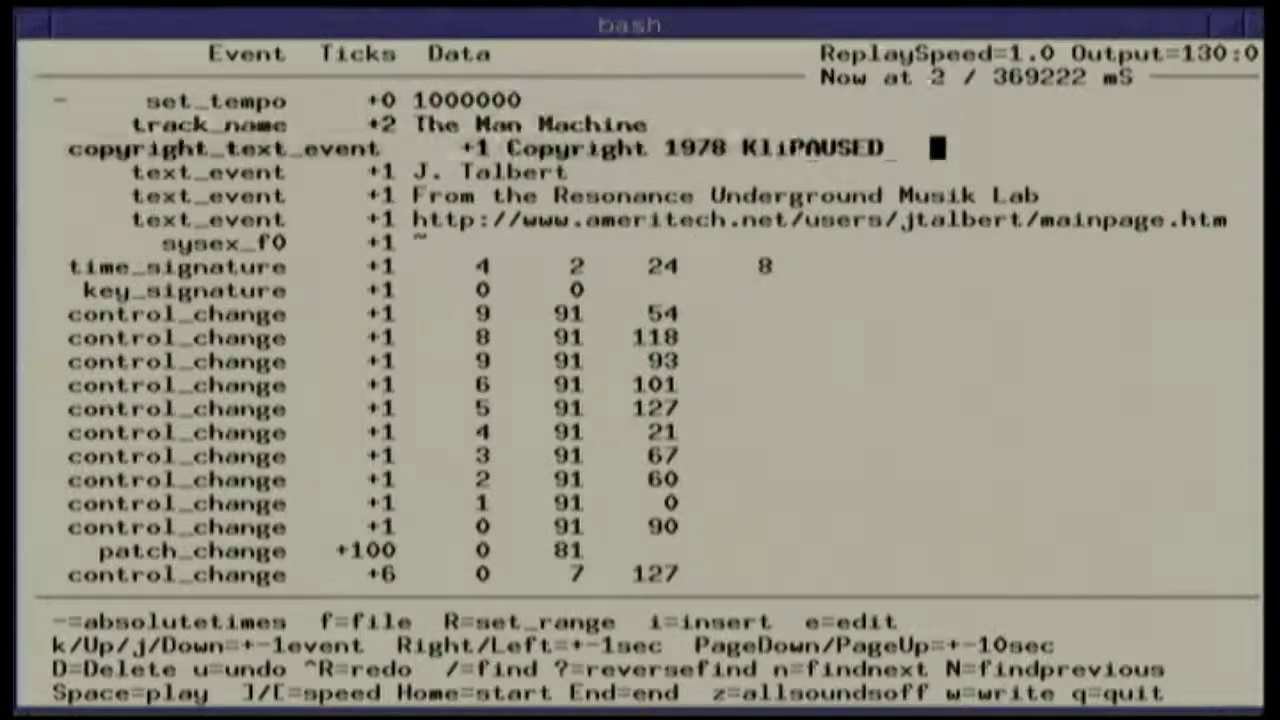
{"action": "key", "text": "Down"}
{"action": "key", "text": "Down"}
{"action": "key", "text": "Down"}
{"action": "key", "text": "Down"}
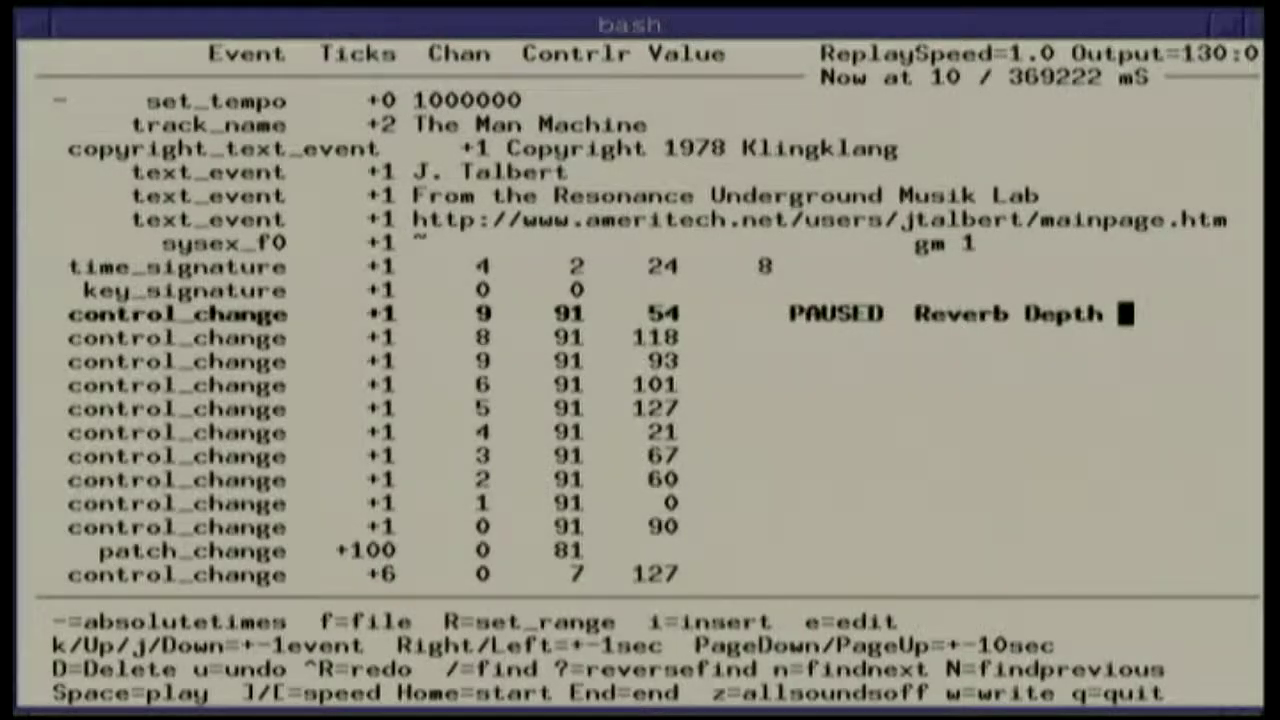
{"action": "key", "text": "Down"}
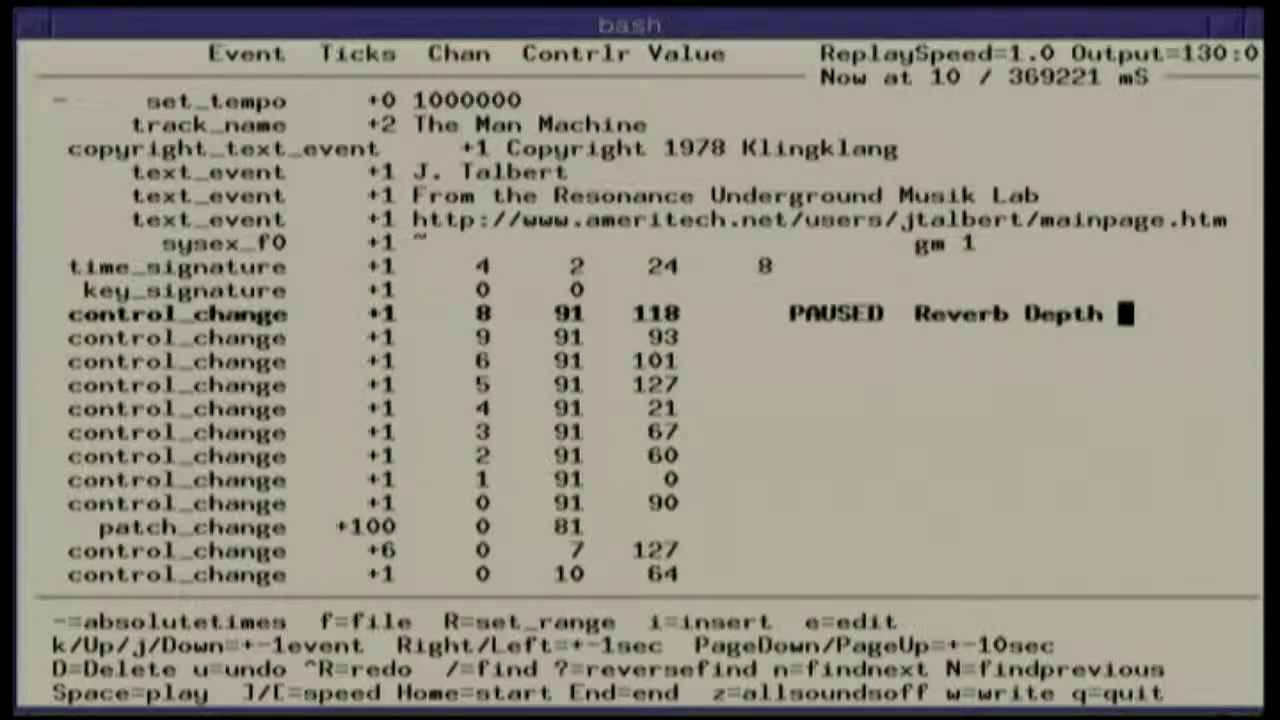
Step: Browse the first three seconds of events with absolute tick times, returning to the file start and incremental times
{"action": "key", "text": "minus"}
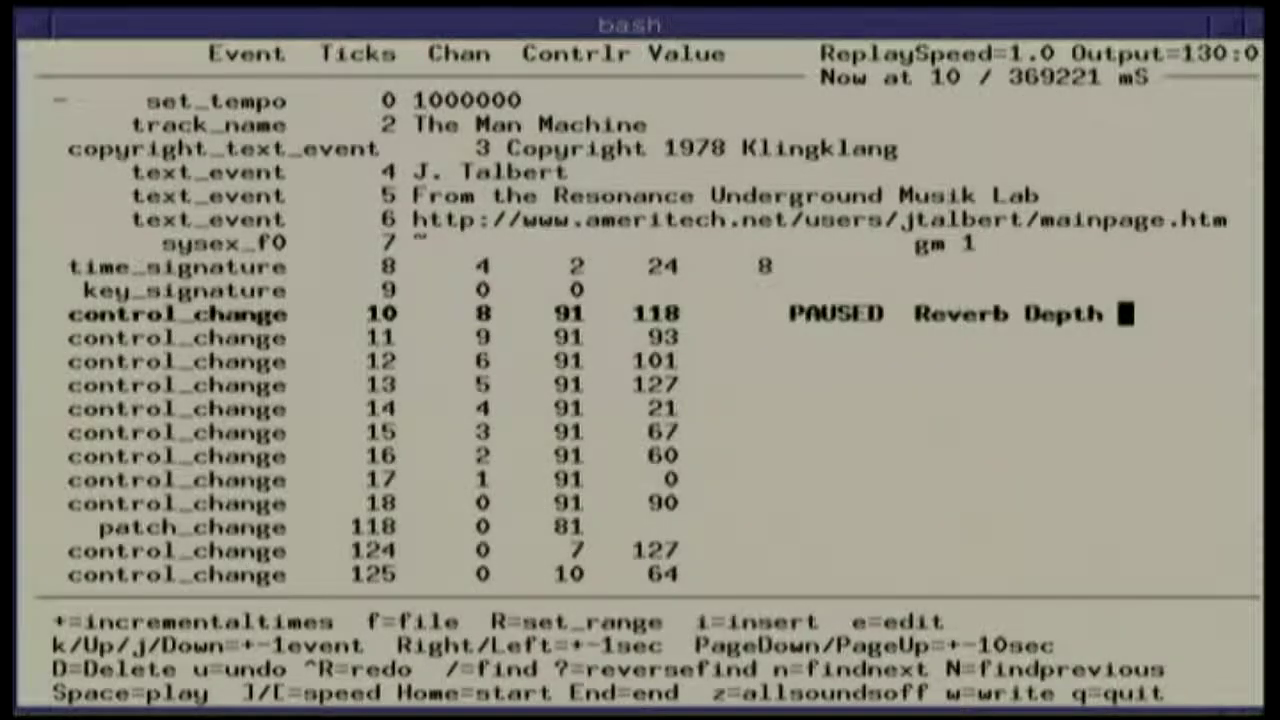
{"action": "key", "text": "Right"}
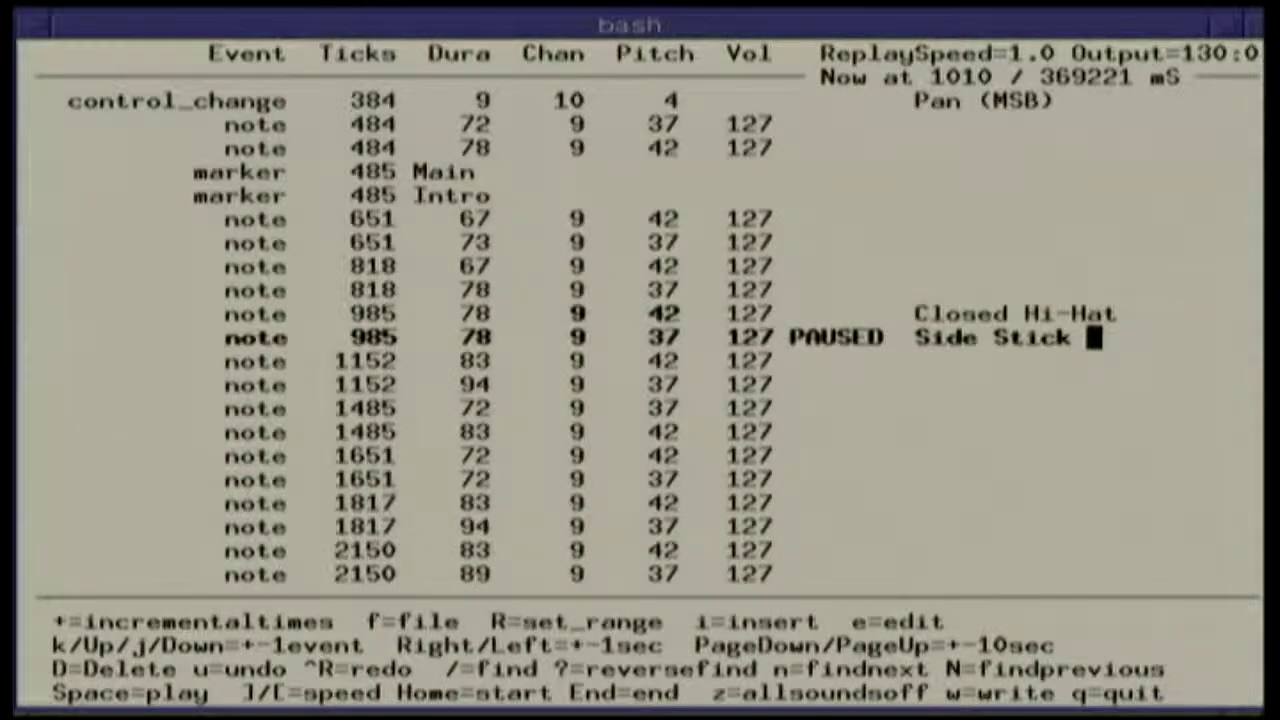
{"action": "key", "text": "Right"}
{"action": "key", "text": "Right"}
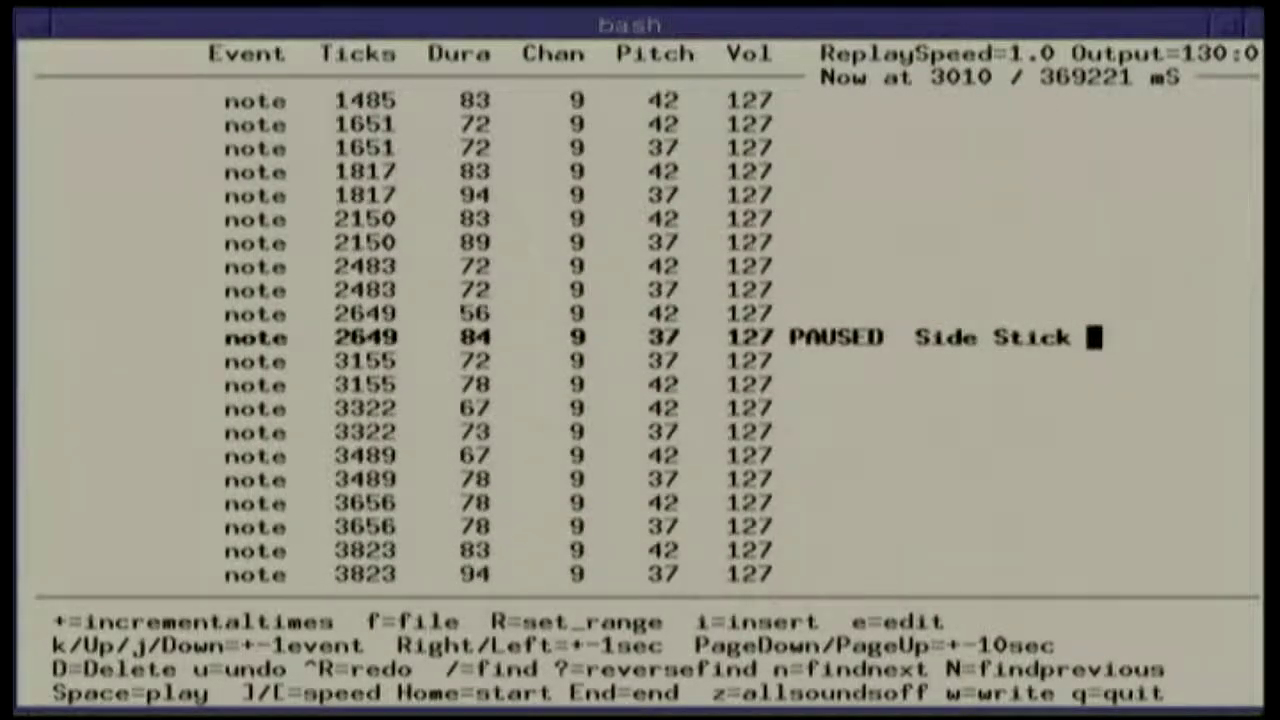
{"action": "key", "text": "Left"}
{"action": "key", "text": "Home"}
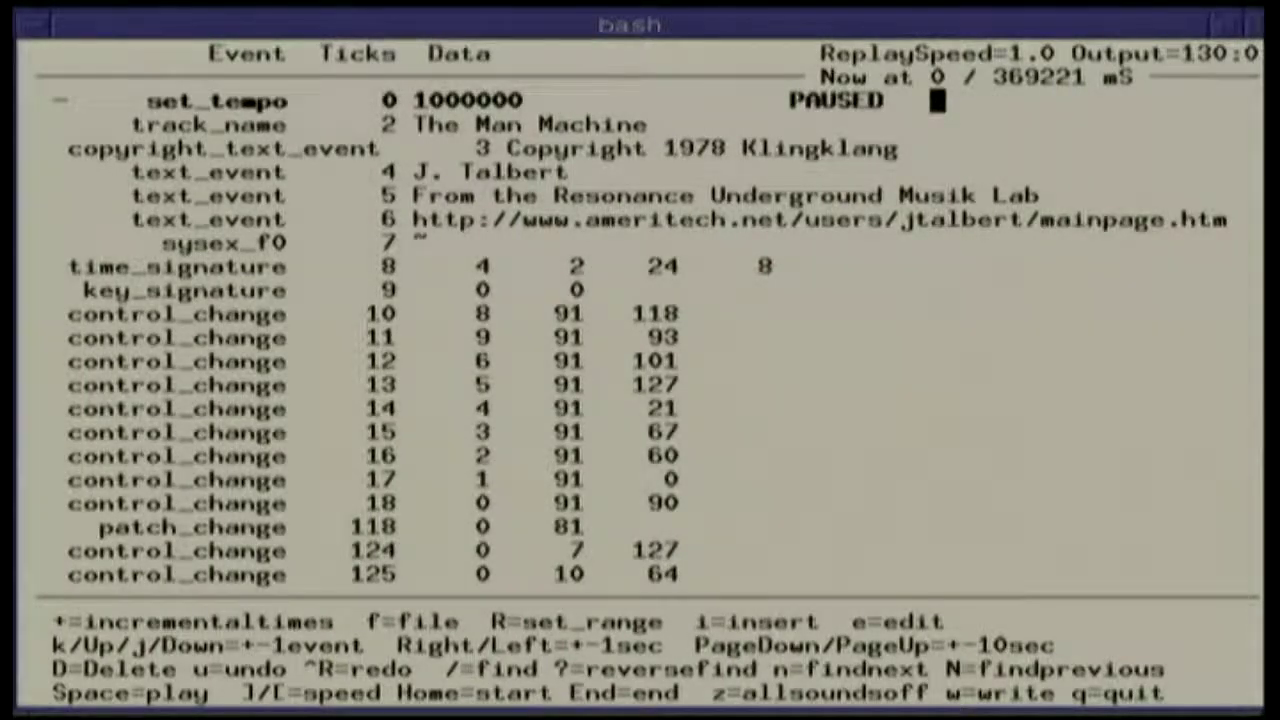
{"action": "key", "text": "plus"}
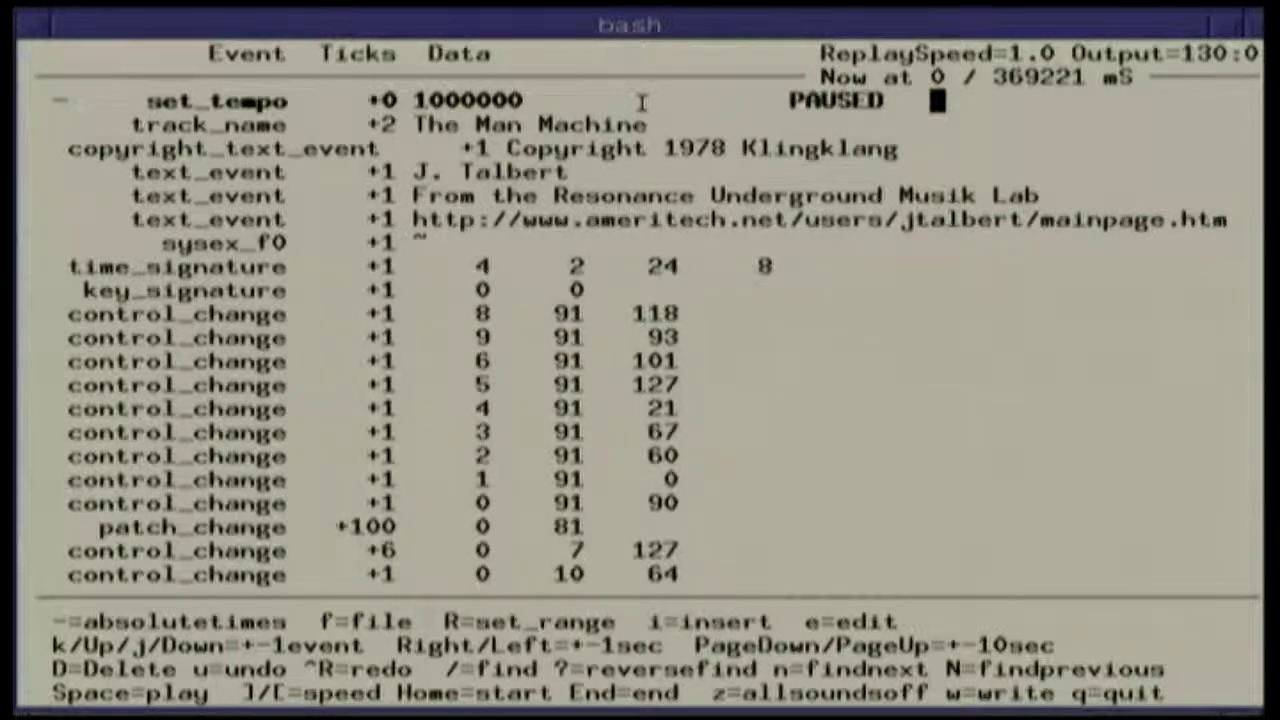
Step: Set the volume of the Side Stick note about one second into the piece to 126
{"action": "key", "text": "Down"}
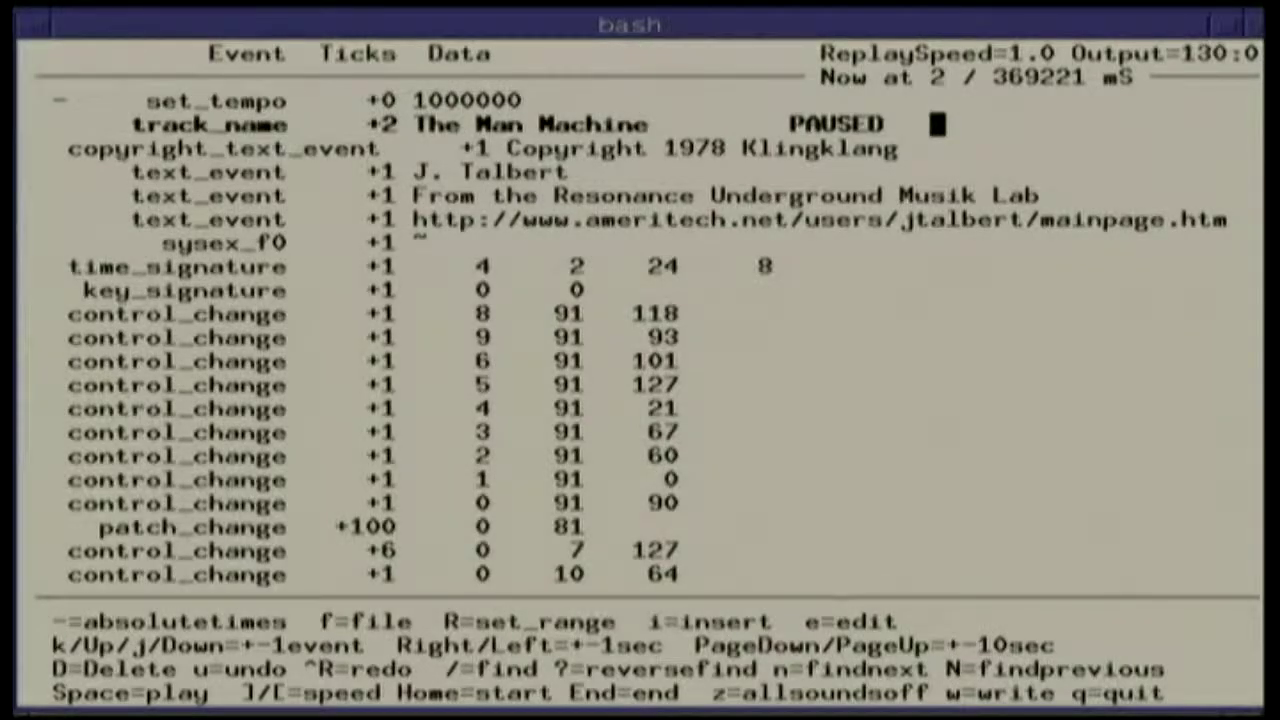
{"action": "key", "text": "Right"}
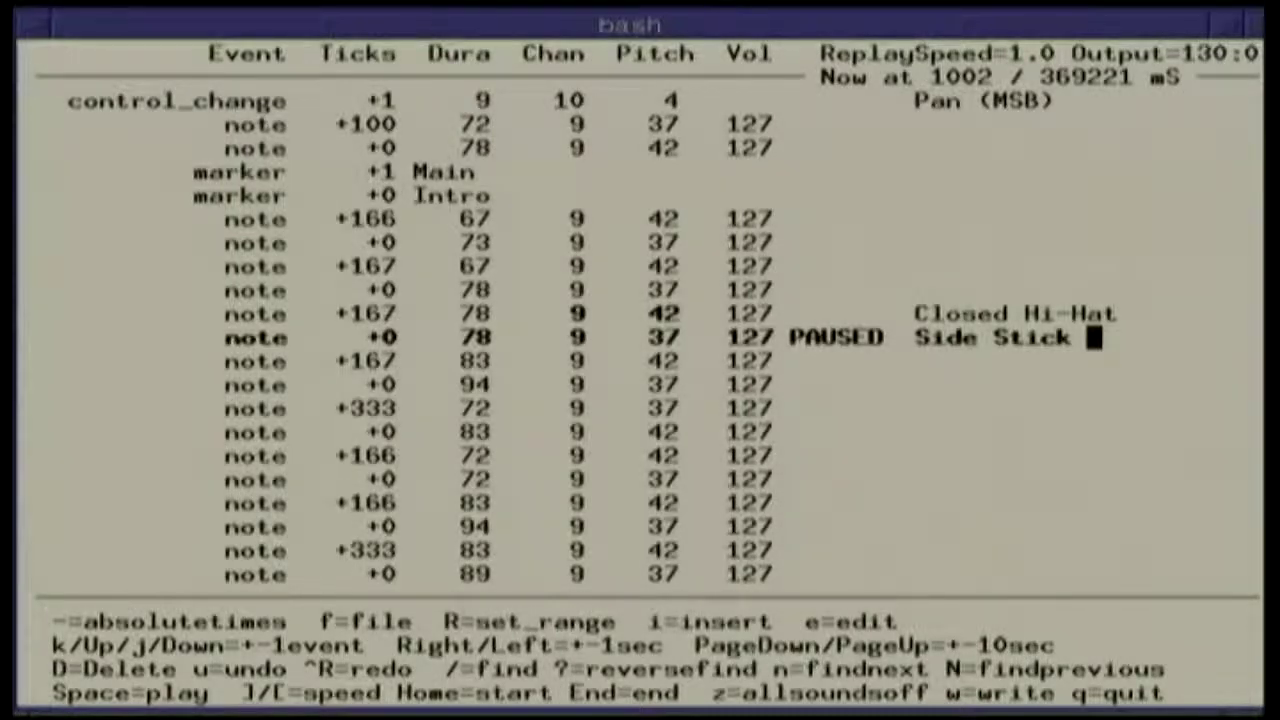
{"action": "key", "text": "e"}
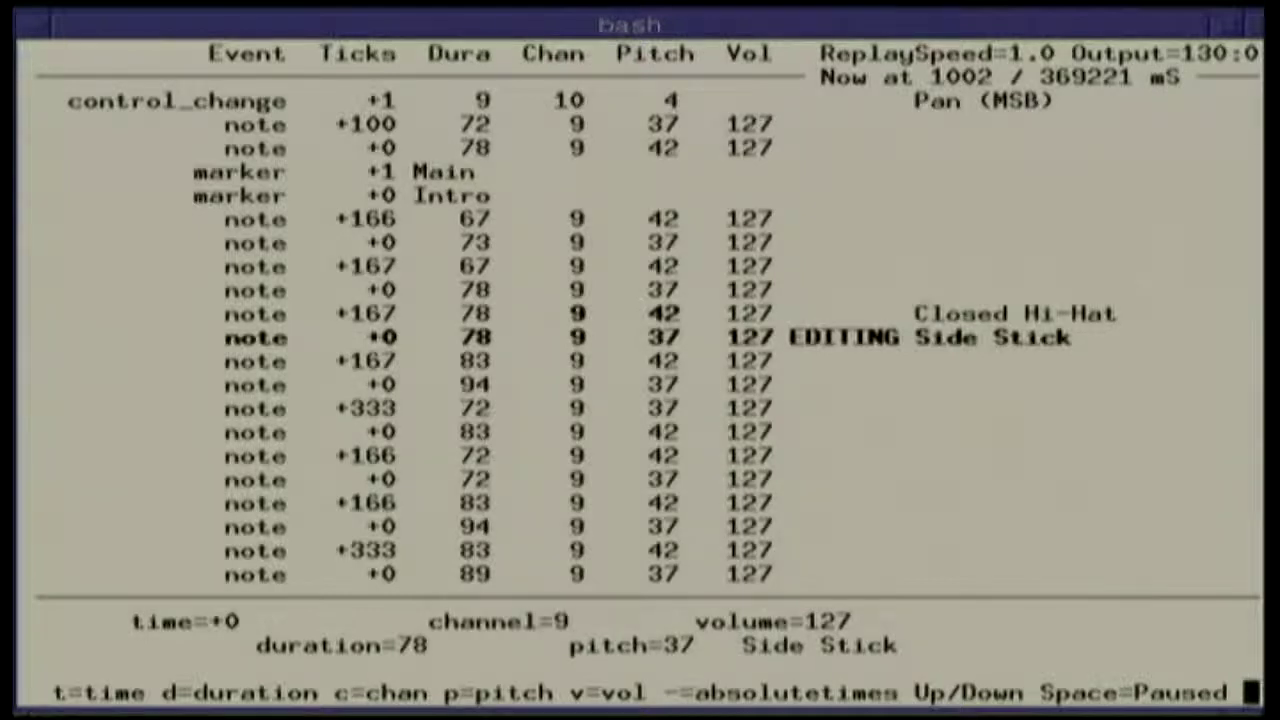
{"action": "key", "text": "v"}
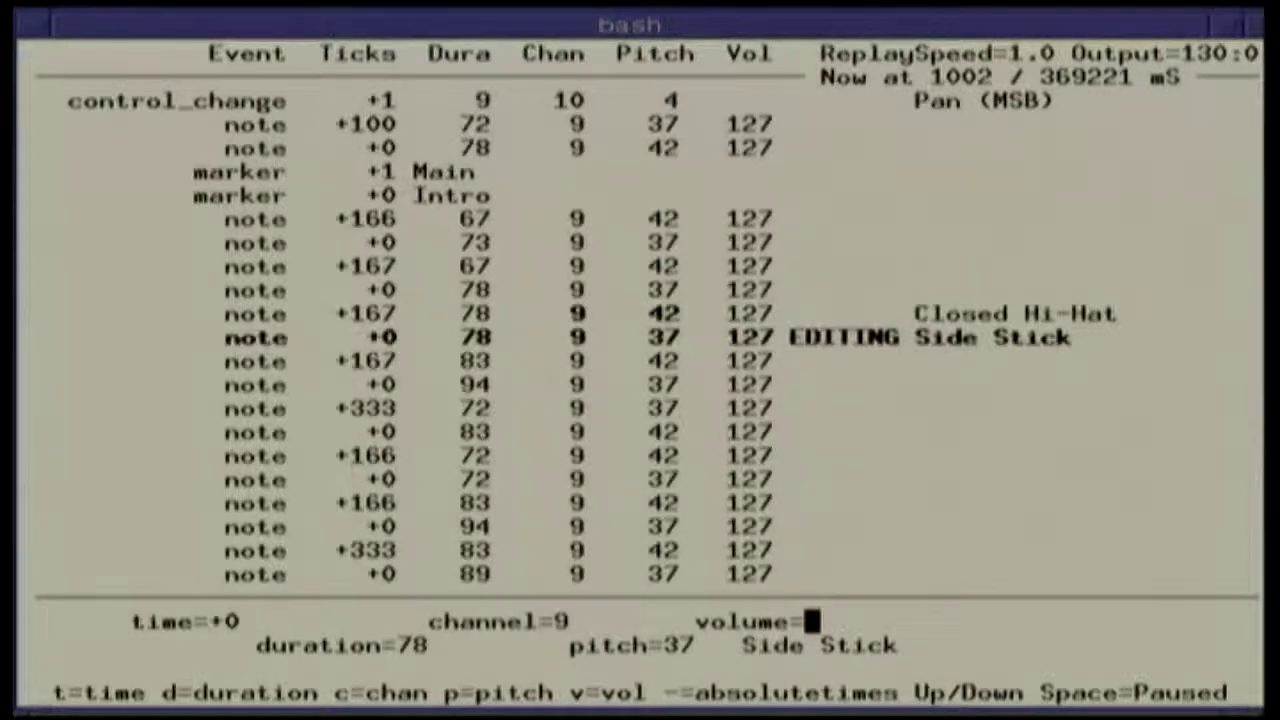
{"action": "type", "text": "126"}
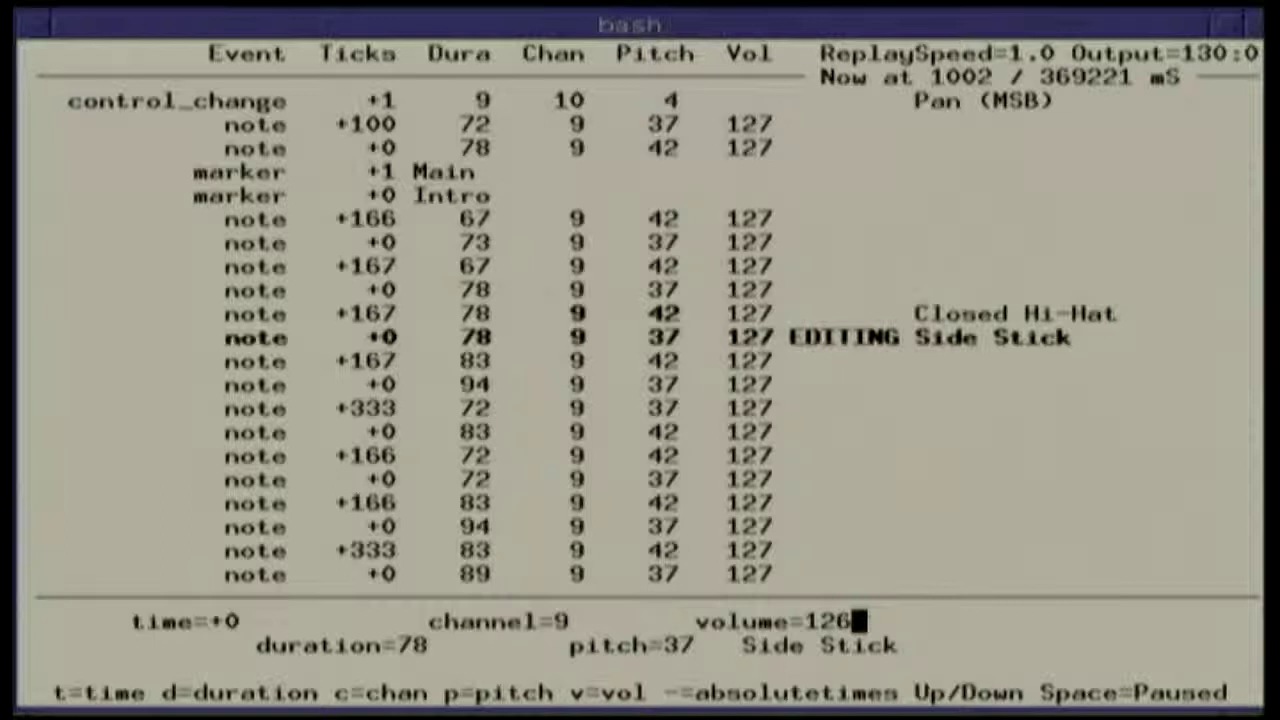
{"action": "key", "text": "Return"}
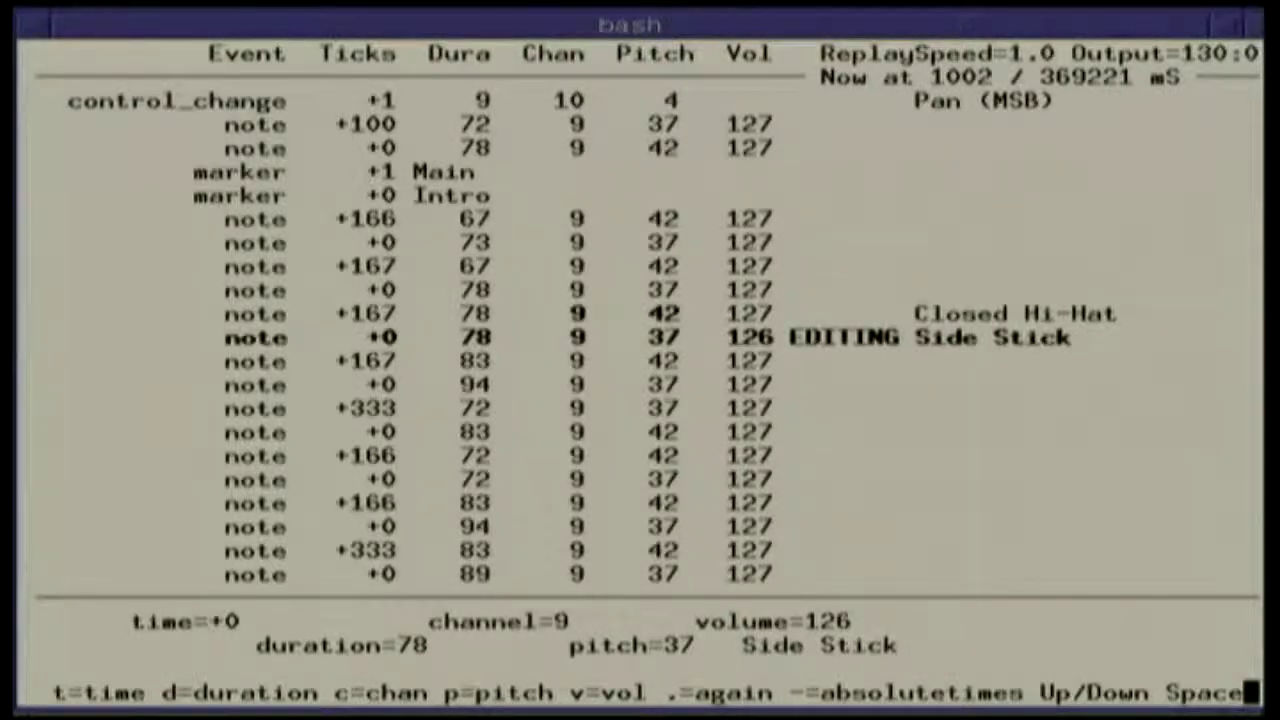
{"action": "key", "text": "Return"}
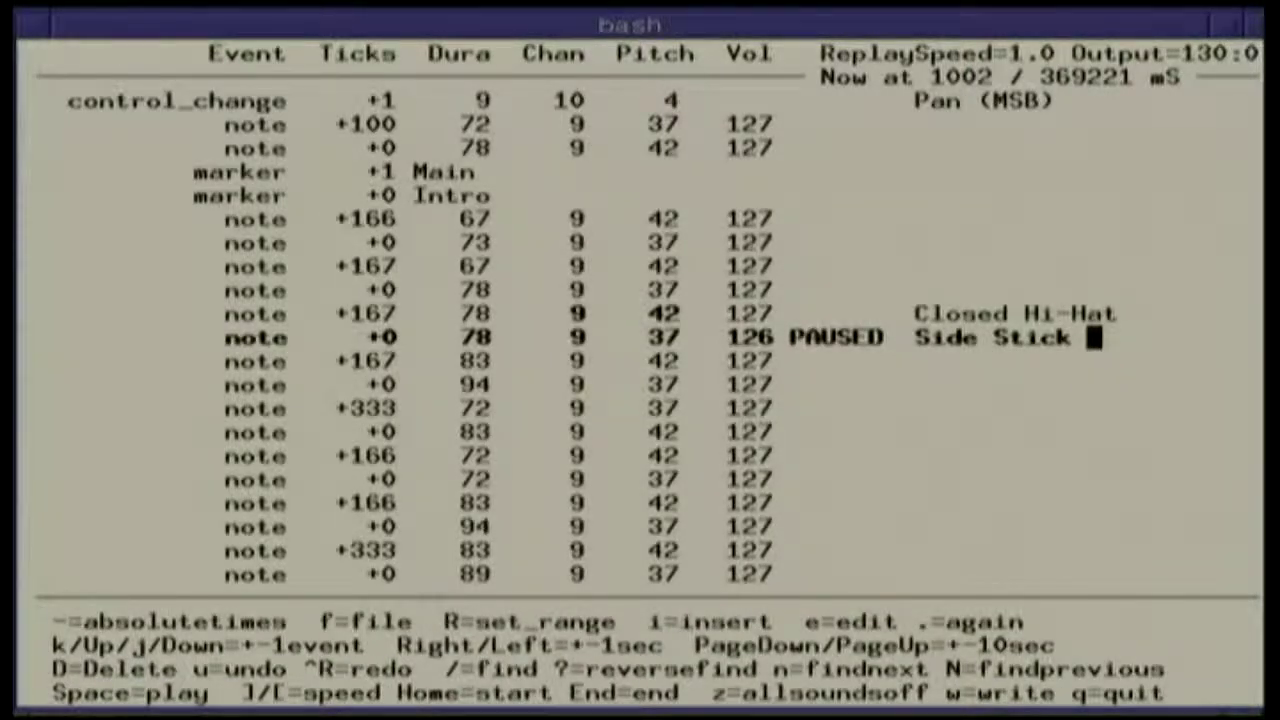
{"action": "key", "text": "Home"}
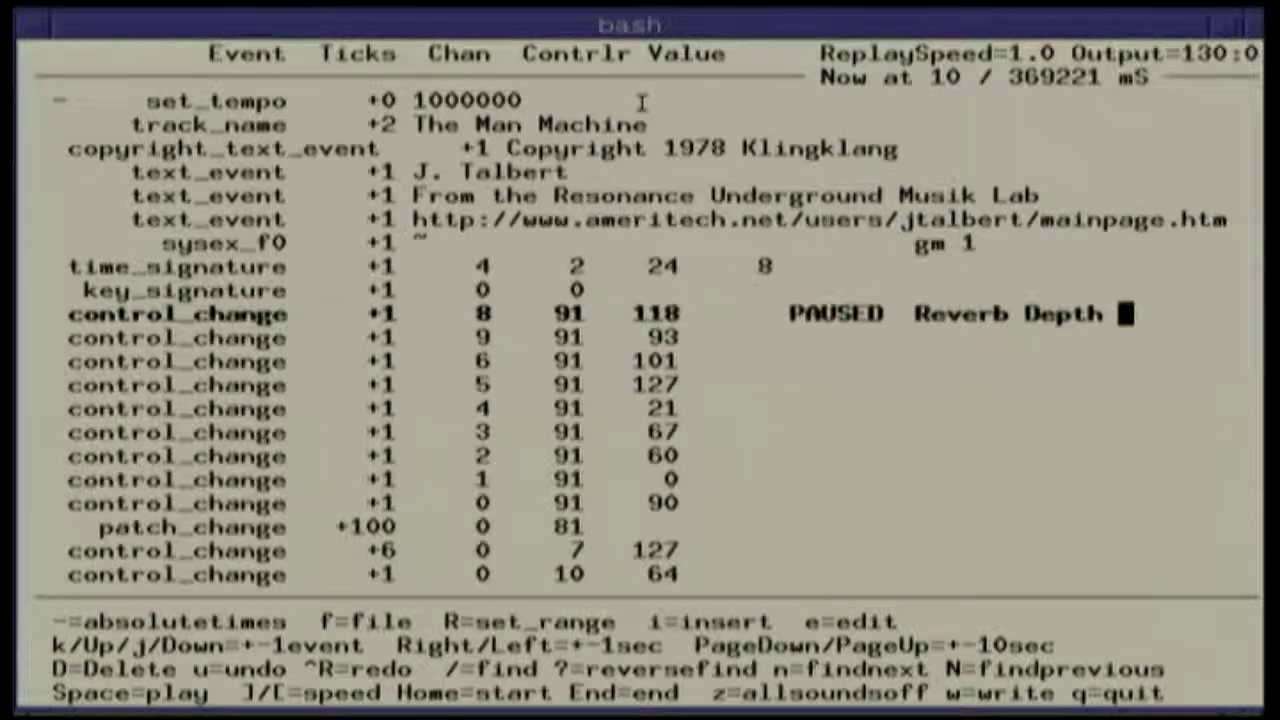
{"action": "key", "text": "i"}
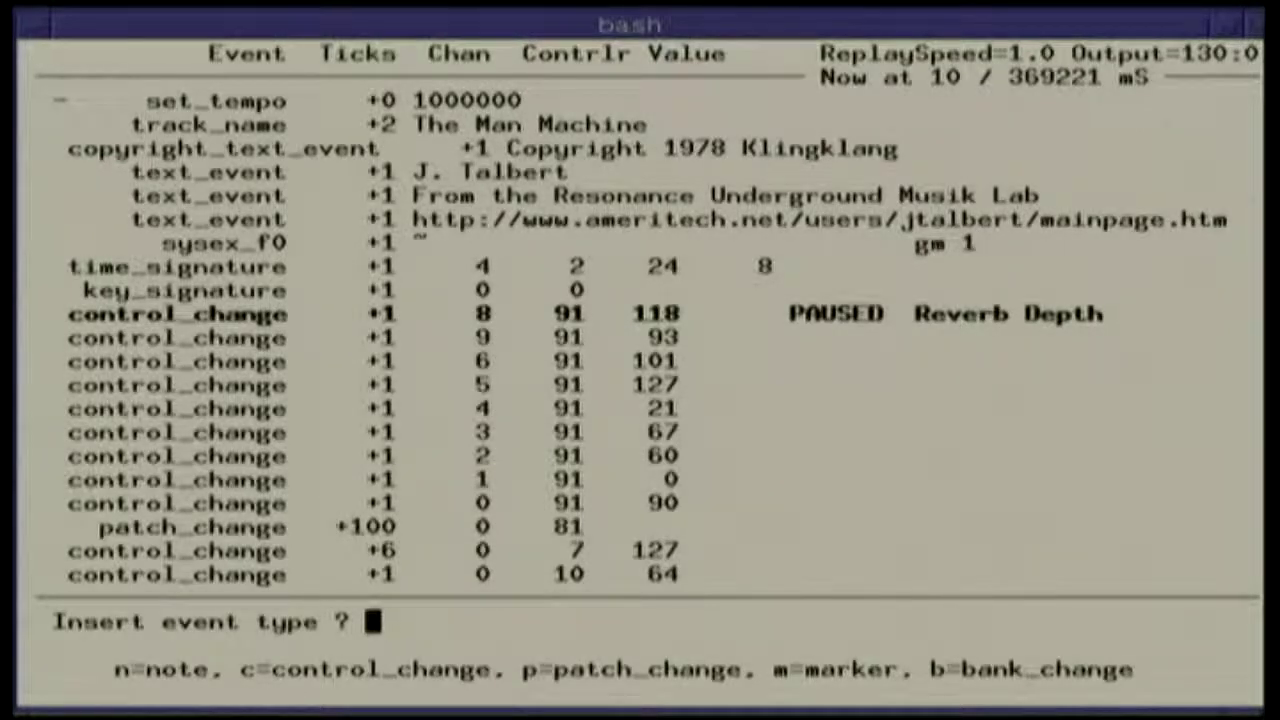
{"action": "key", "text": "Escape"}
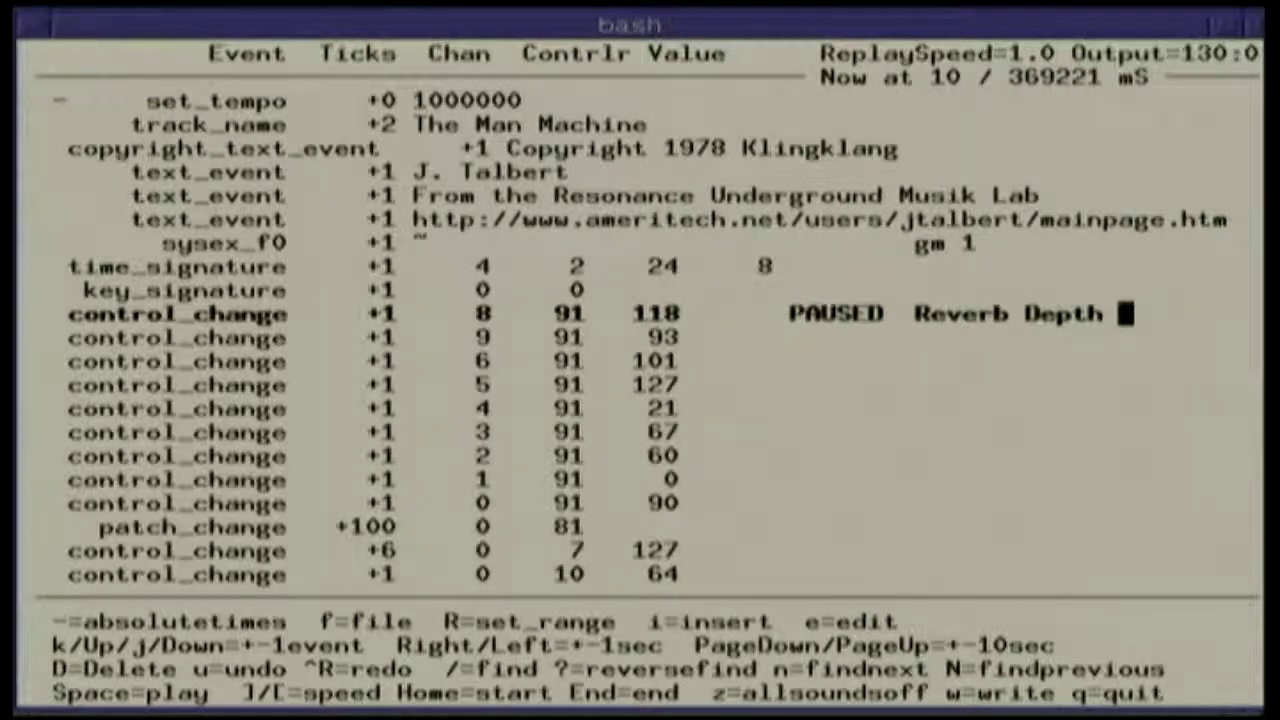
Step: Play the first six seconds or so of the piece, pause, and return to the start of the file
{"action": "key", "text": "space"}
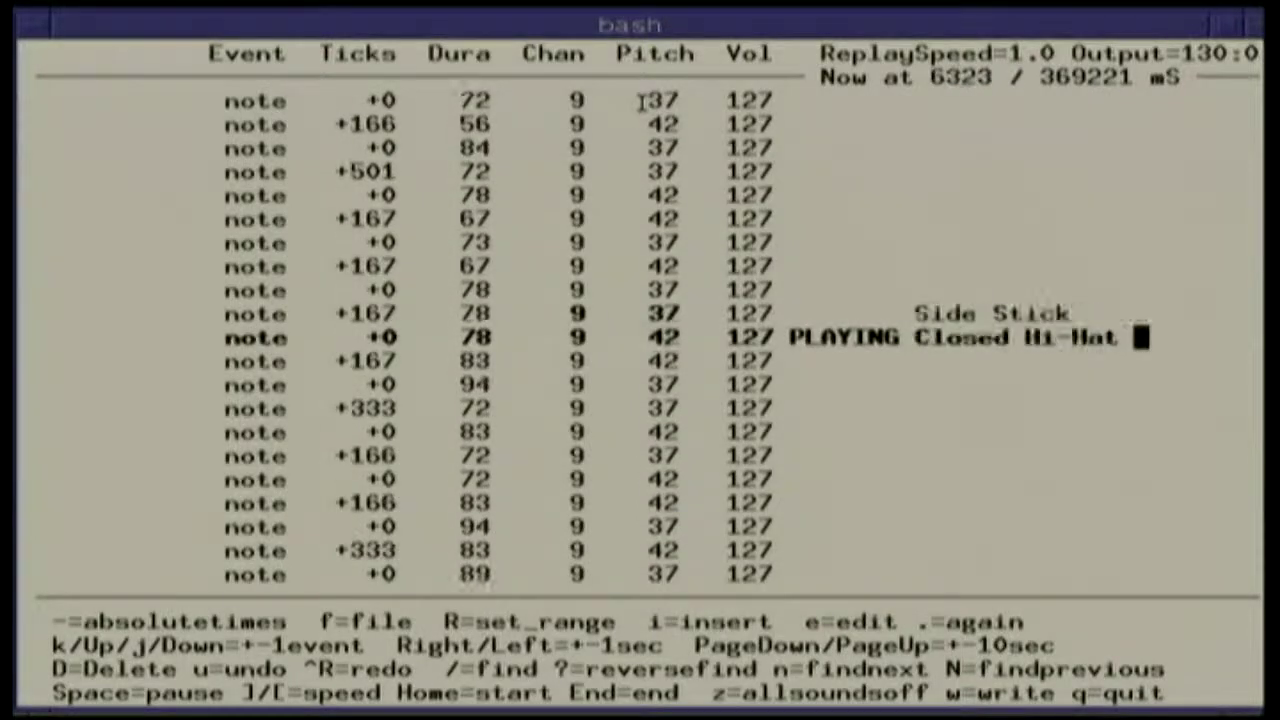
{"action": "key", "text": "space"}
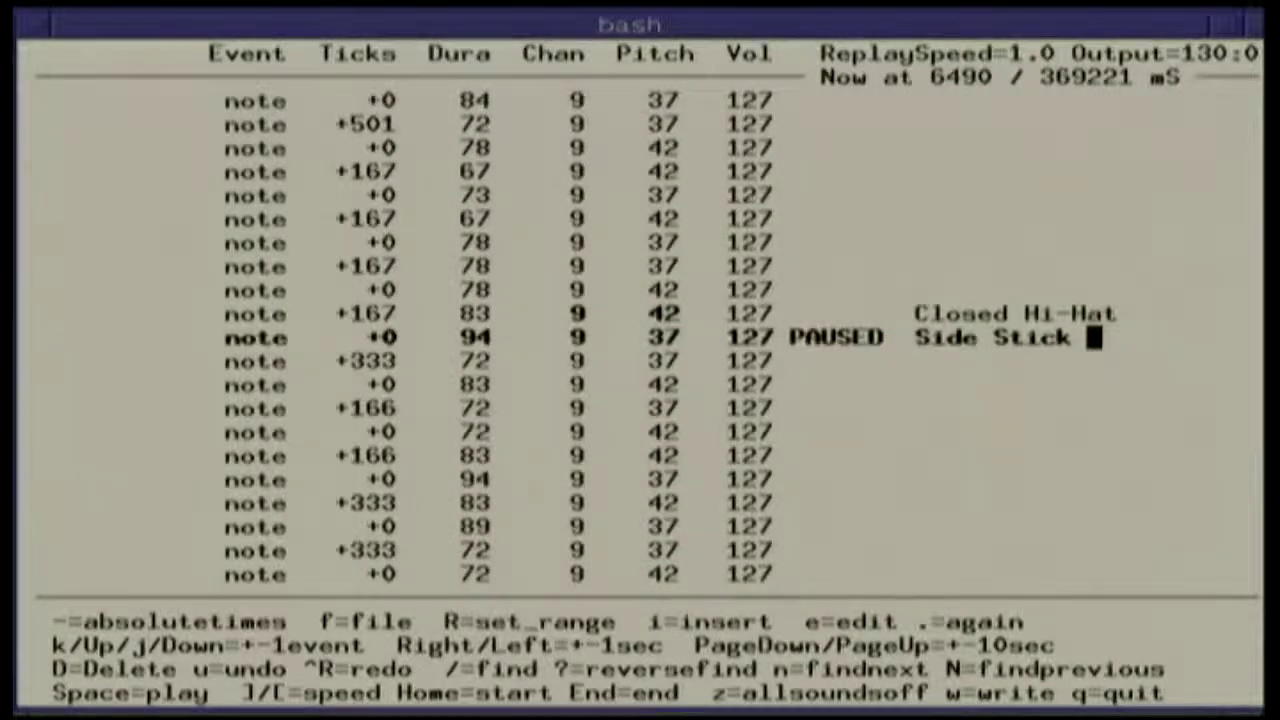
{"action": "key", "text": "Left"}
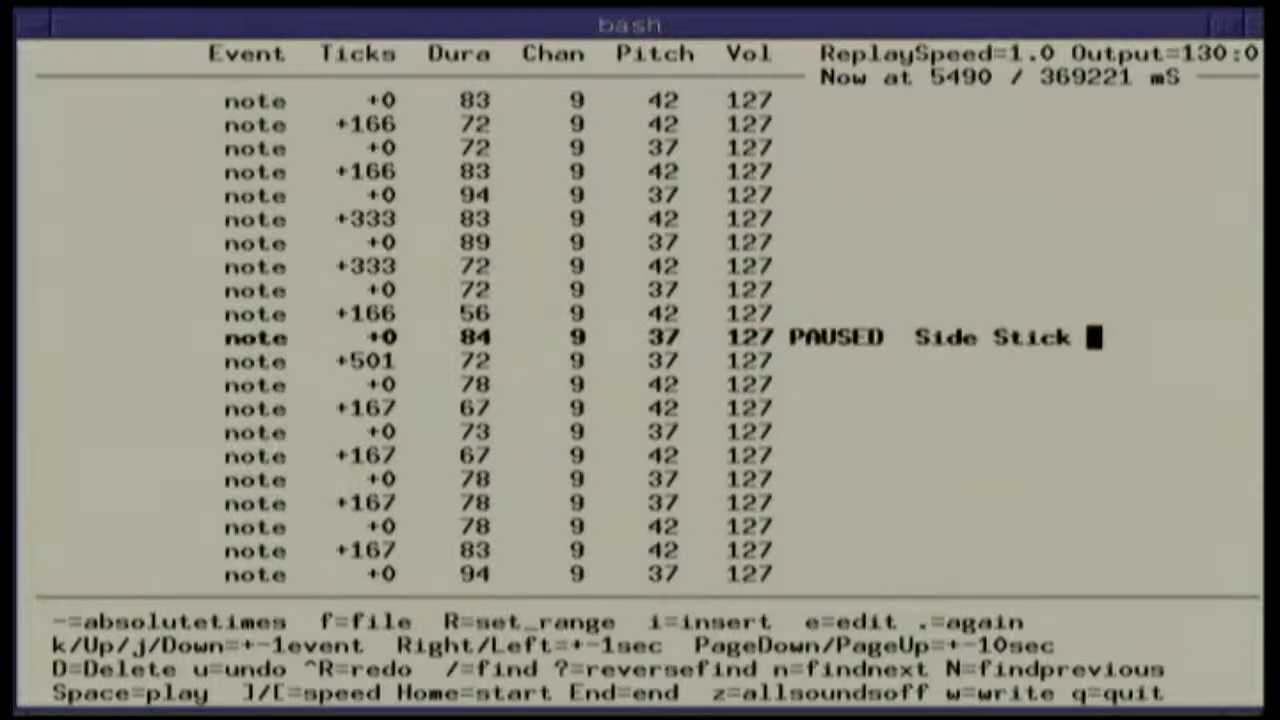
{"action": "key", "text": "Home"}
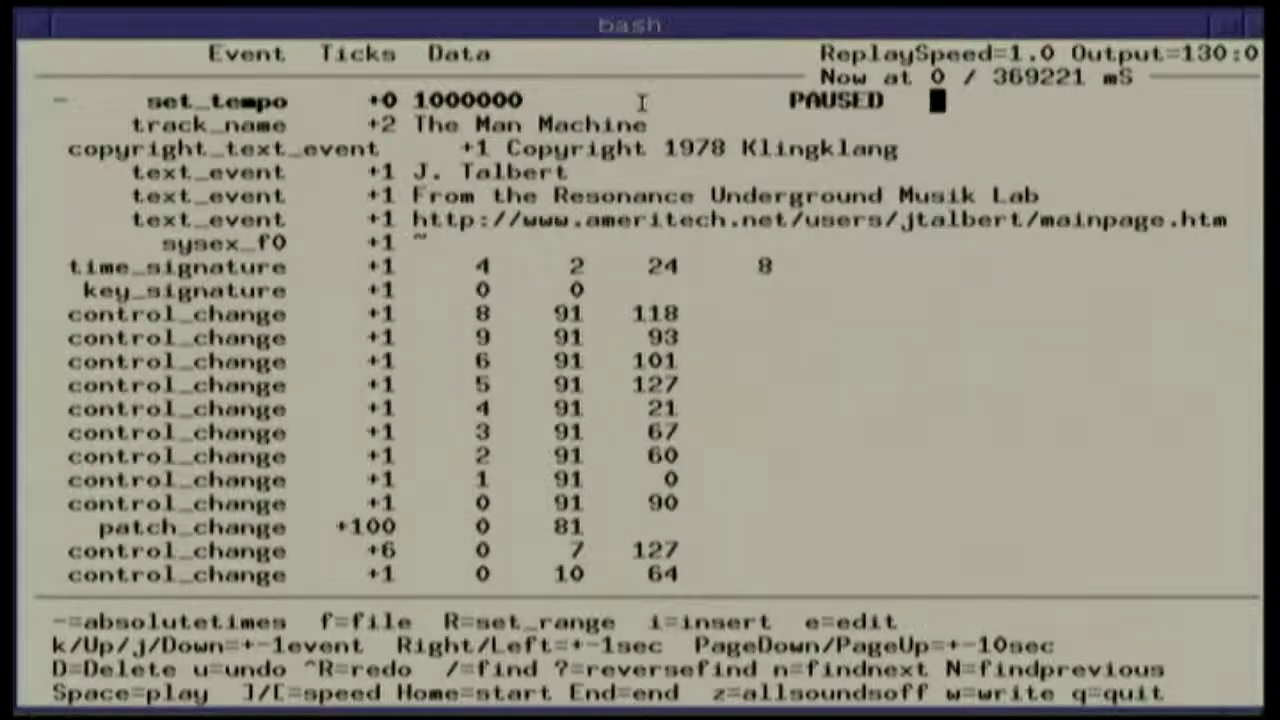
Step: Play from the start and mark one end of a range at the Side Stick note at 5821 mS
{"action": "key", "text": "space"}
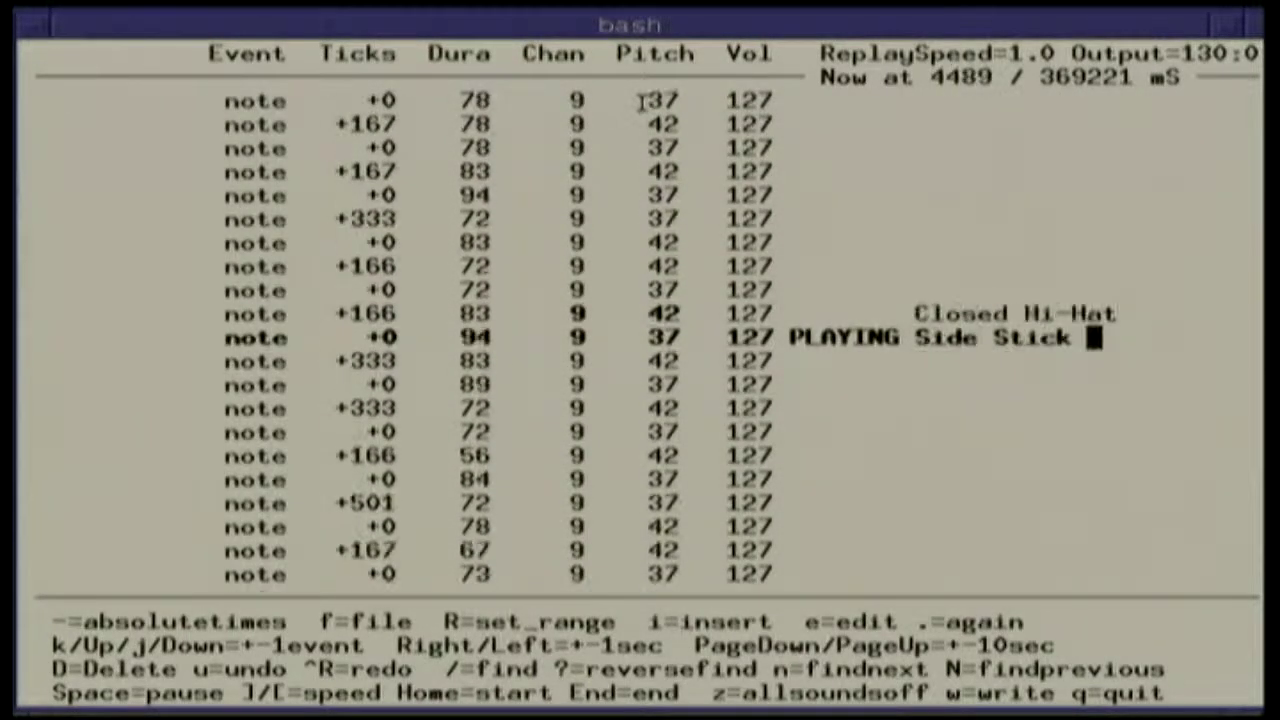
{"action": "key", "text": "space"}
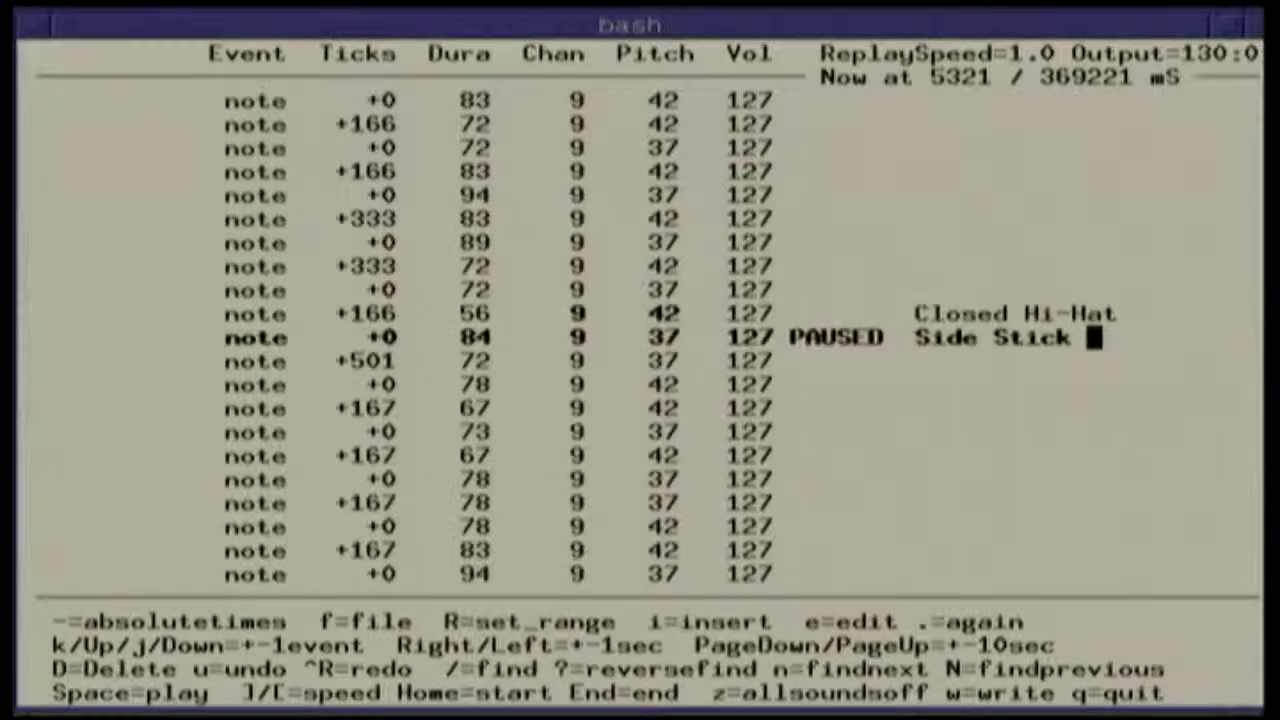
{"action": "key", "text": "Down"}
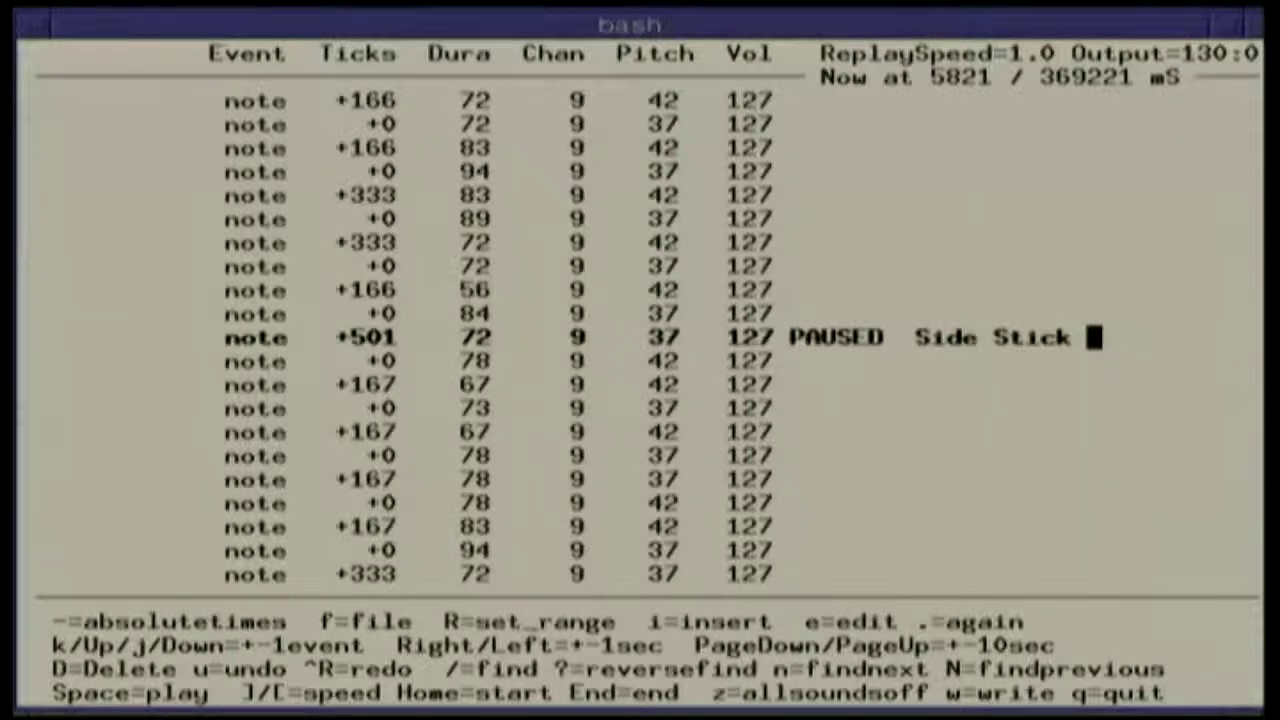
{"action": "key", "text": "R"}
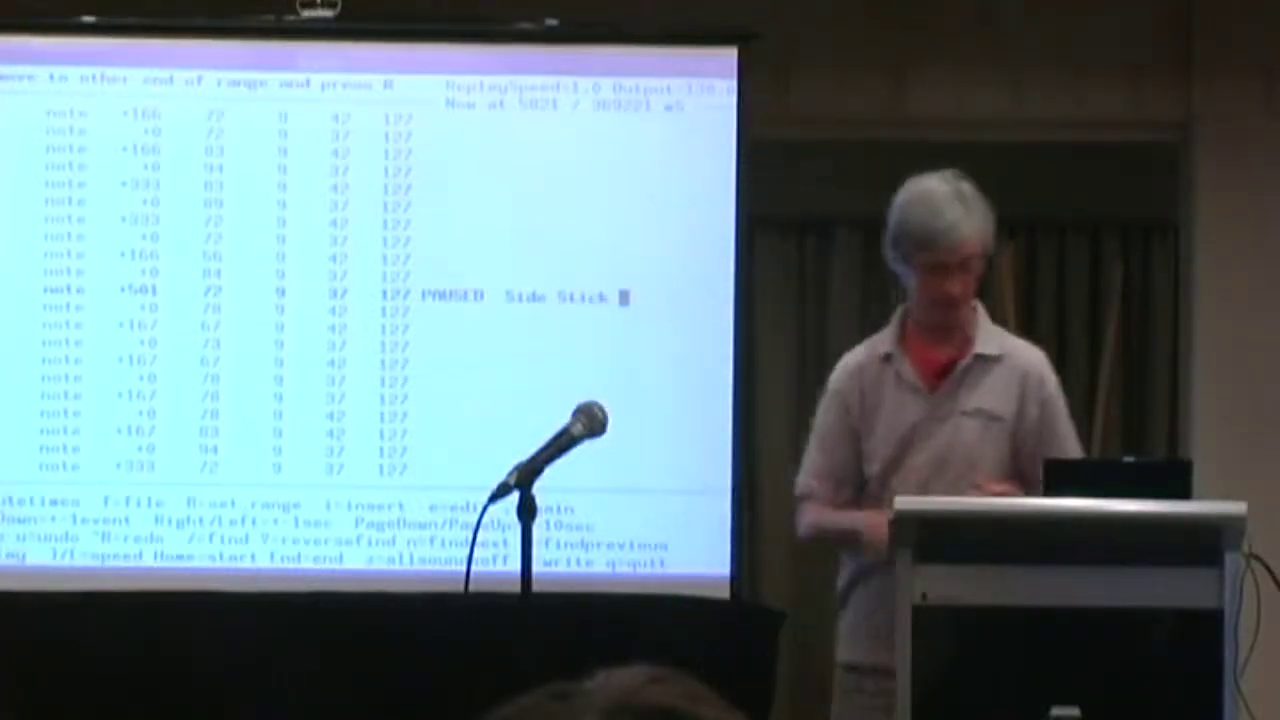
Step: Continue playback to about 16 seconds and mark the other end of the range at the treble F note at 16318 mS
{"action": "key", "text": "space"}
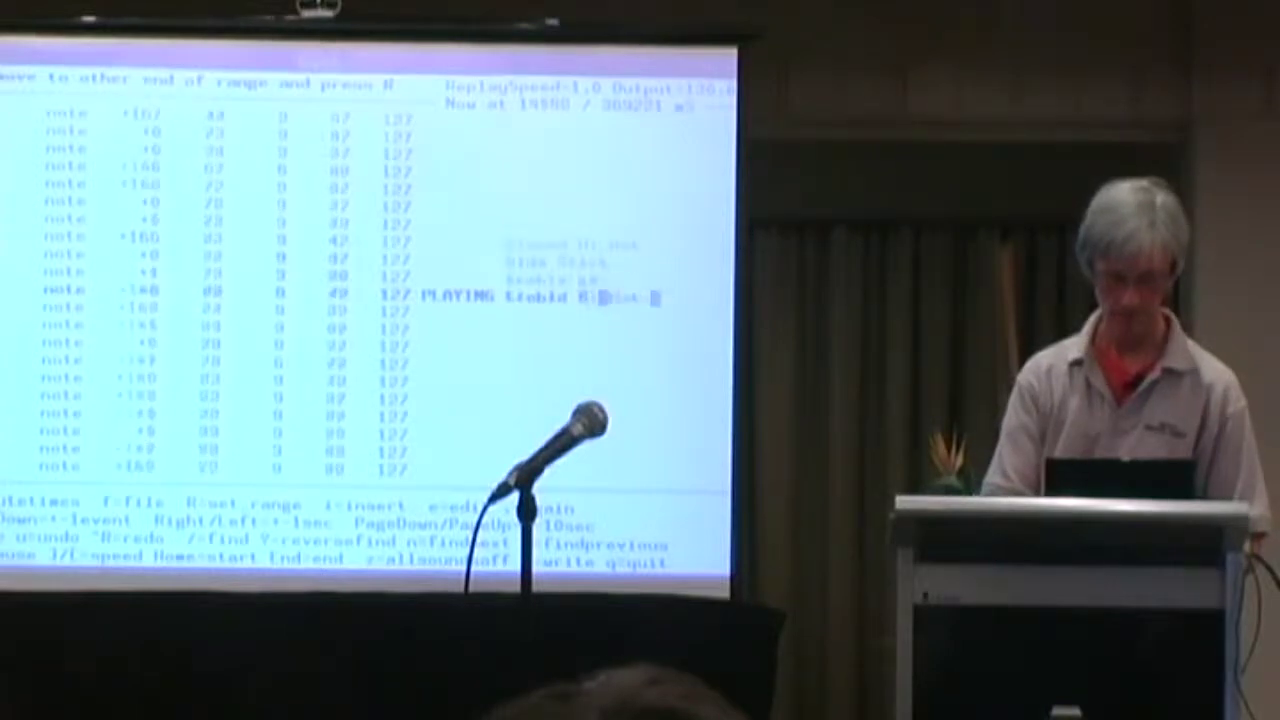
{"action": "key", "text": "space"}
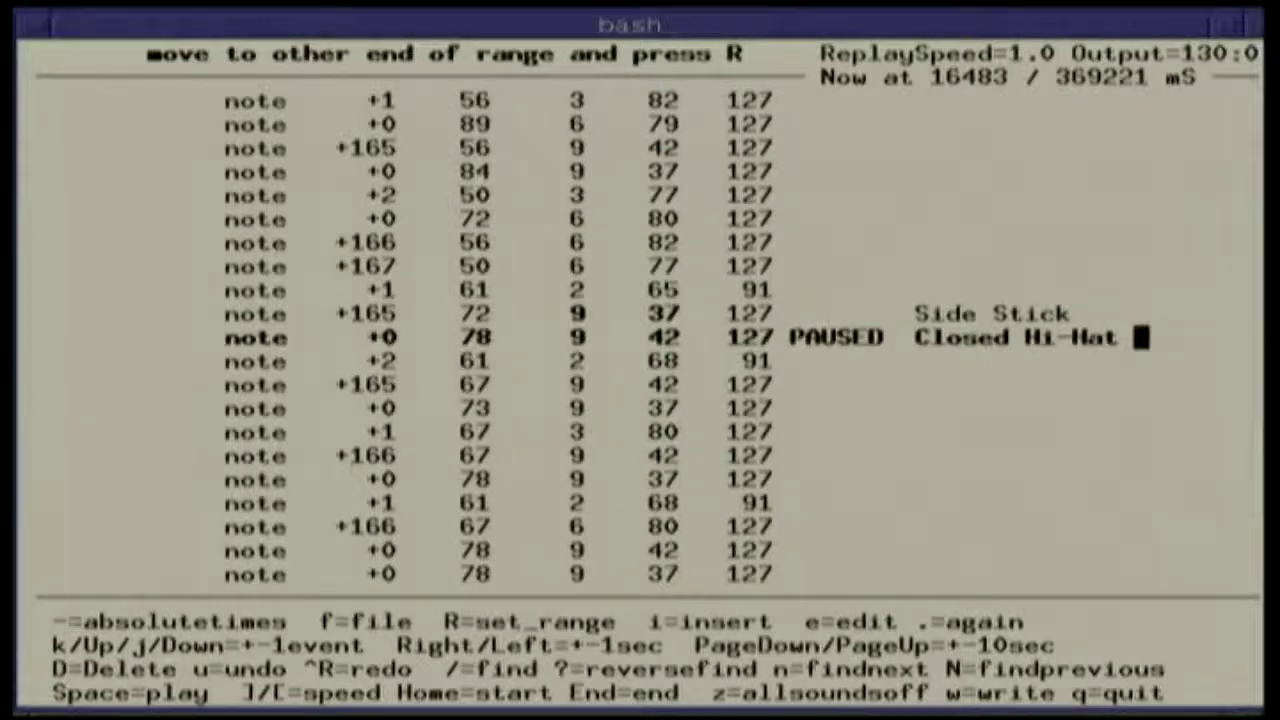
{"action": "key", "text": "Up"}
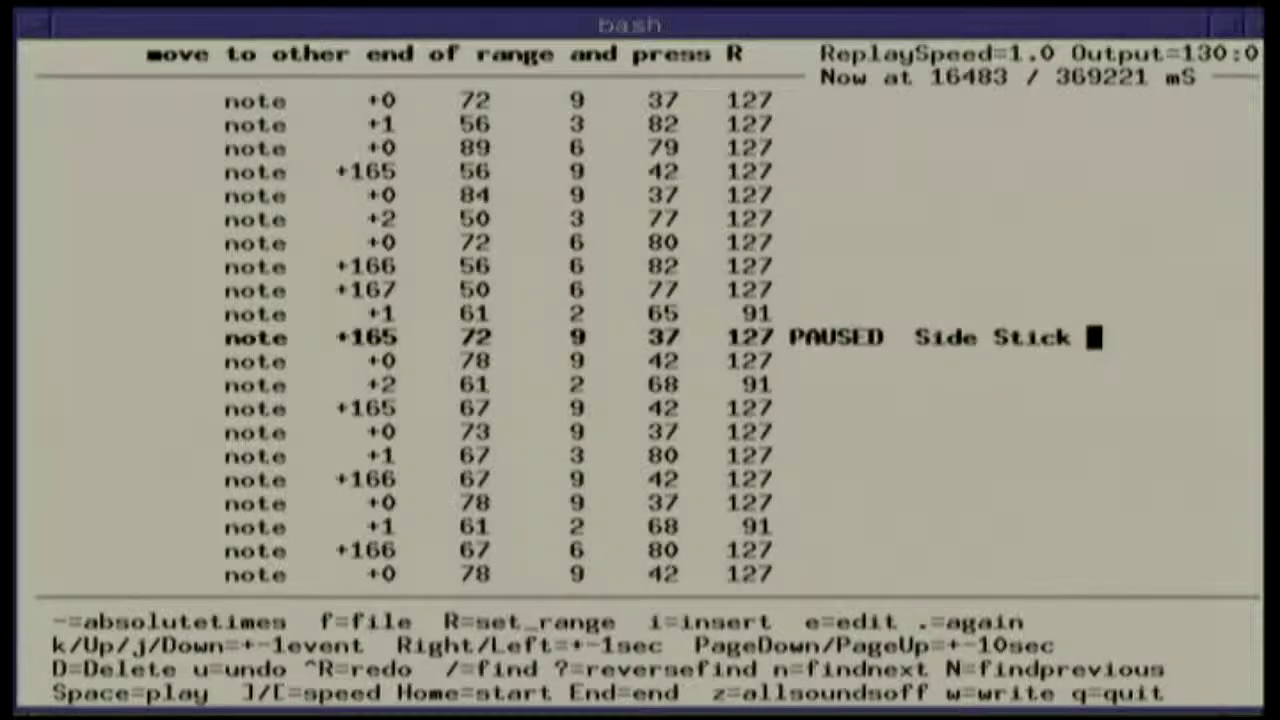
{"action": "key", "text": "Down"}
{"action": "key", "text": "Down"}
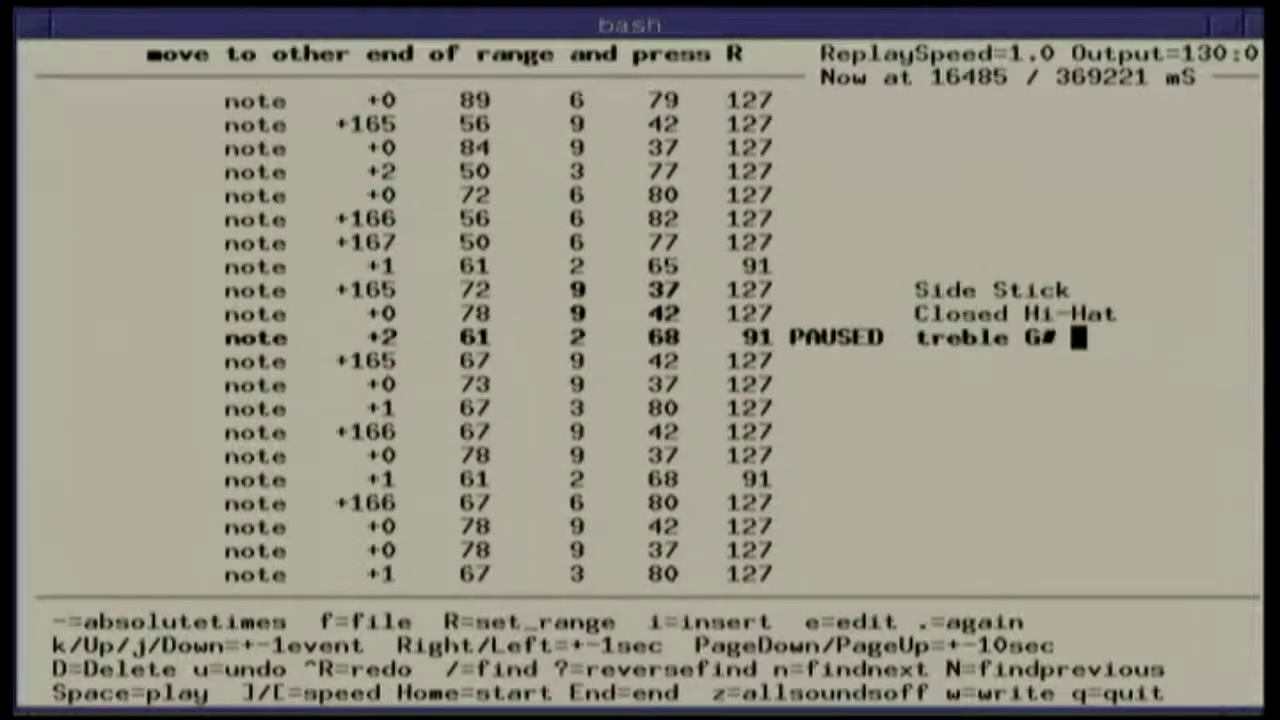
{"action": "key", "text": "Up"}
{"action": "key", "text": "Up"}
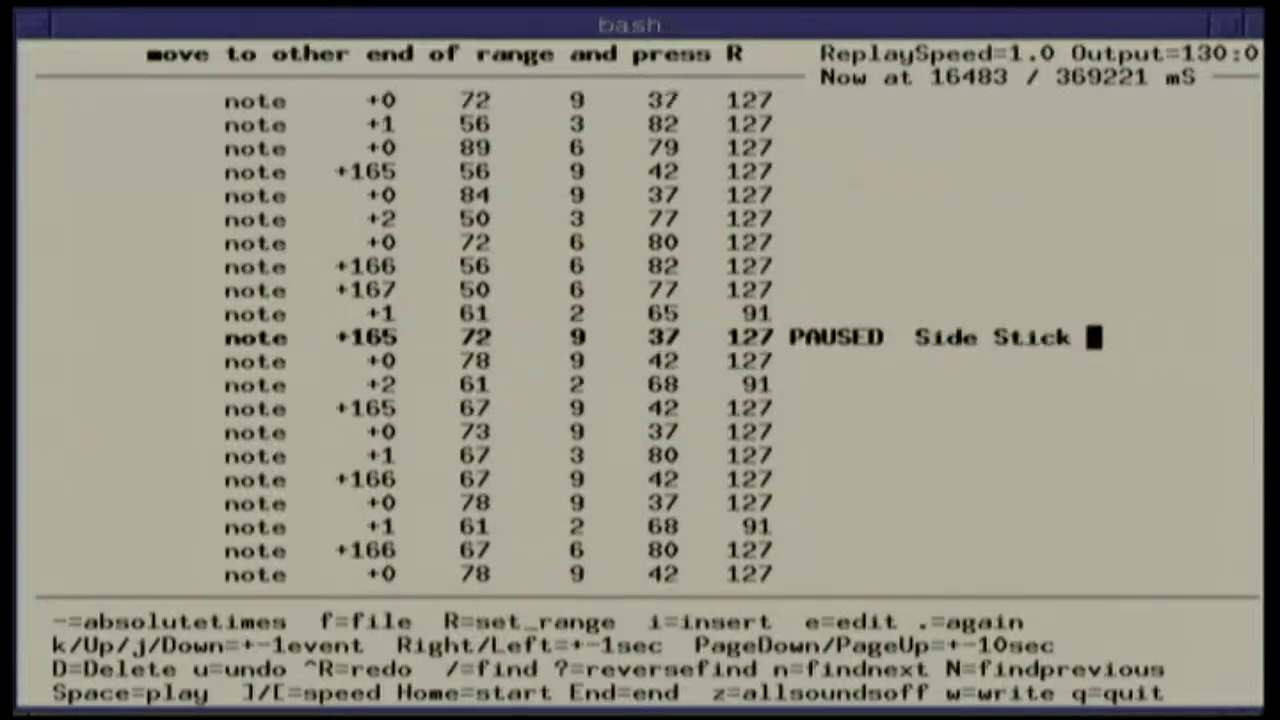
{"action": "key", "text": "Up"}
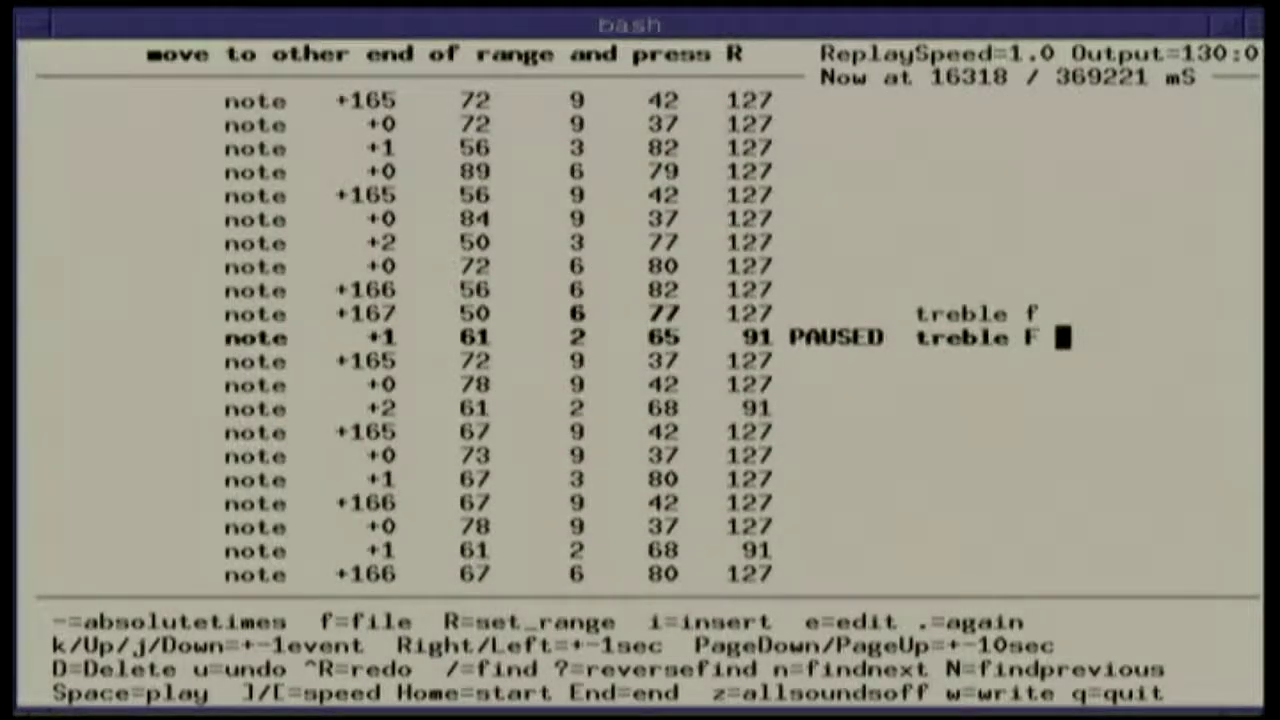
{"action": "key", "text": "R"}
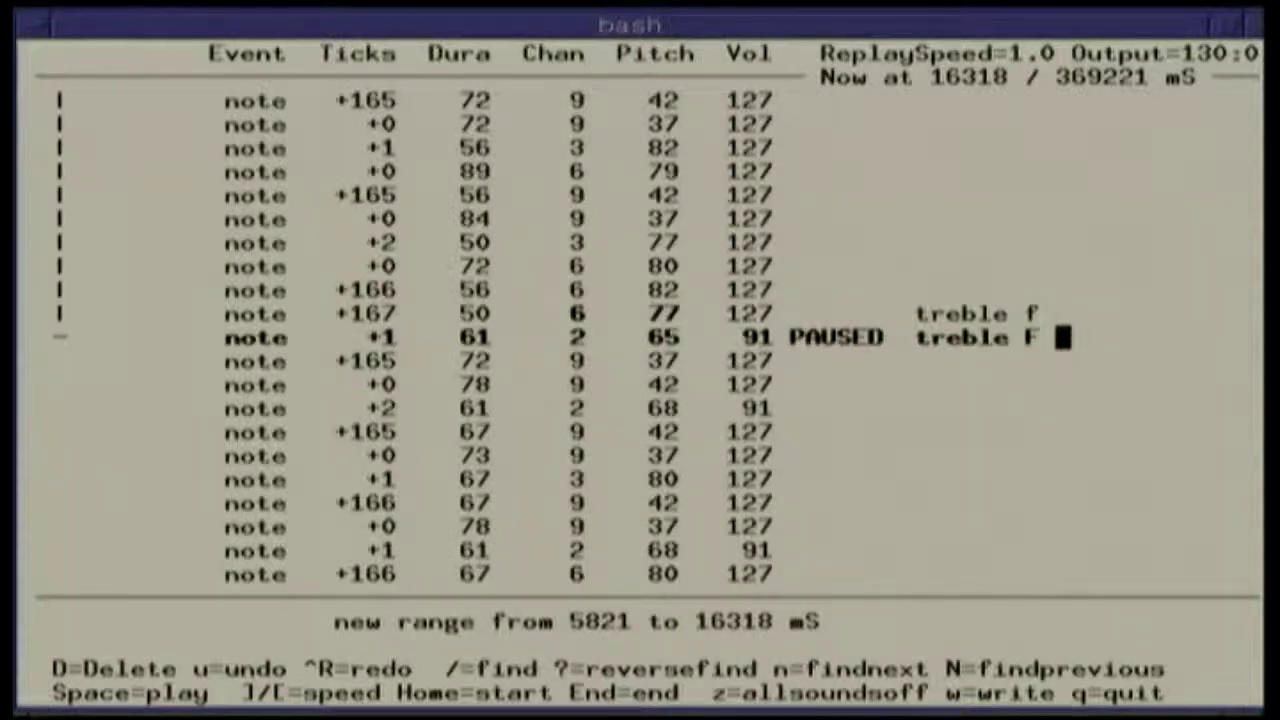
Step: Delete all events in the marked range and play the piece from the start past the cut, pausing at about 12.8 seconds
{"action": "key", "text": "e"}
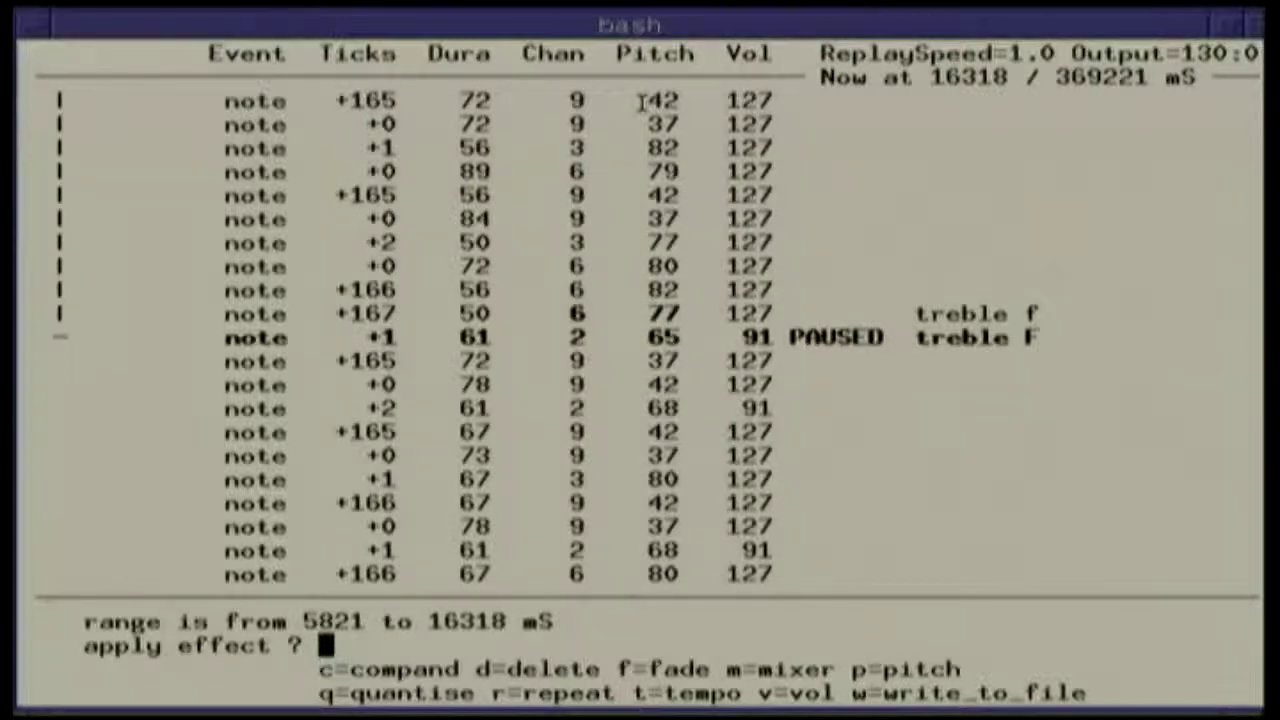
{"action": "key", "text": "d"}
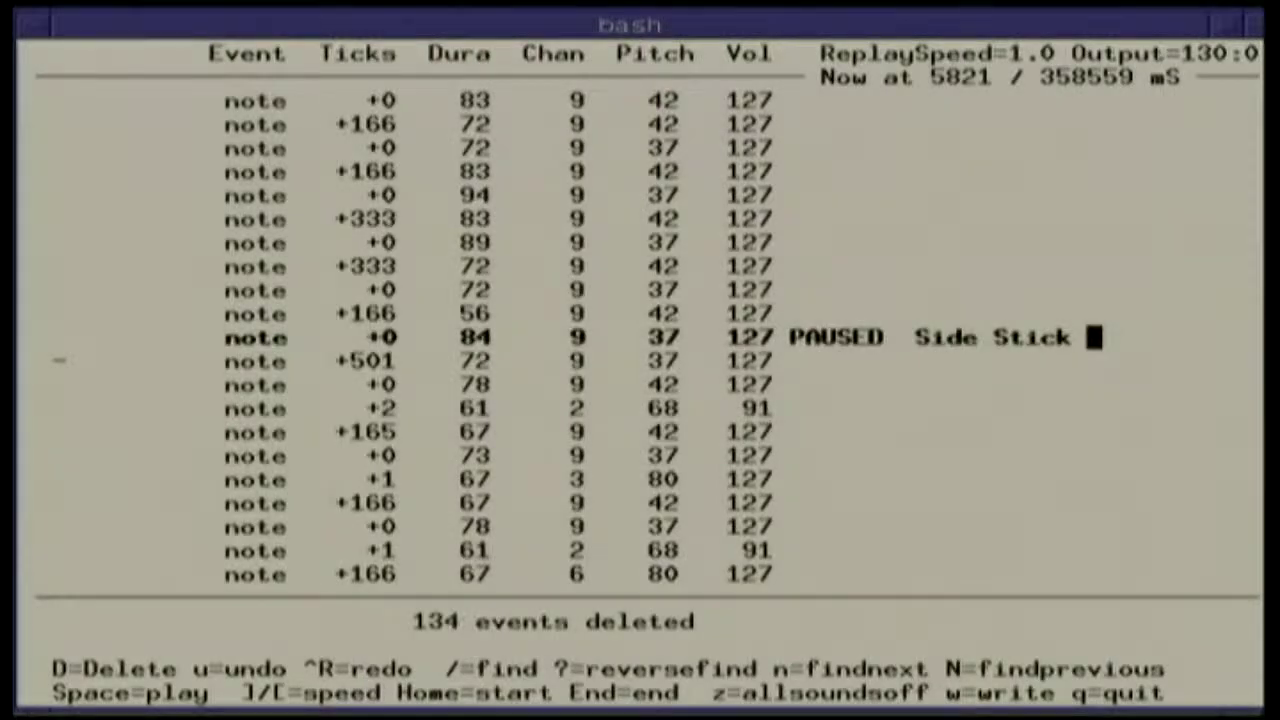
{"action": "key", "text": "Home"}
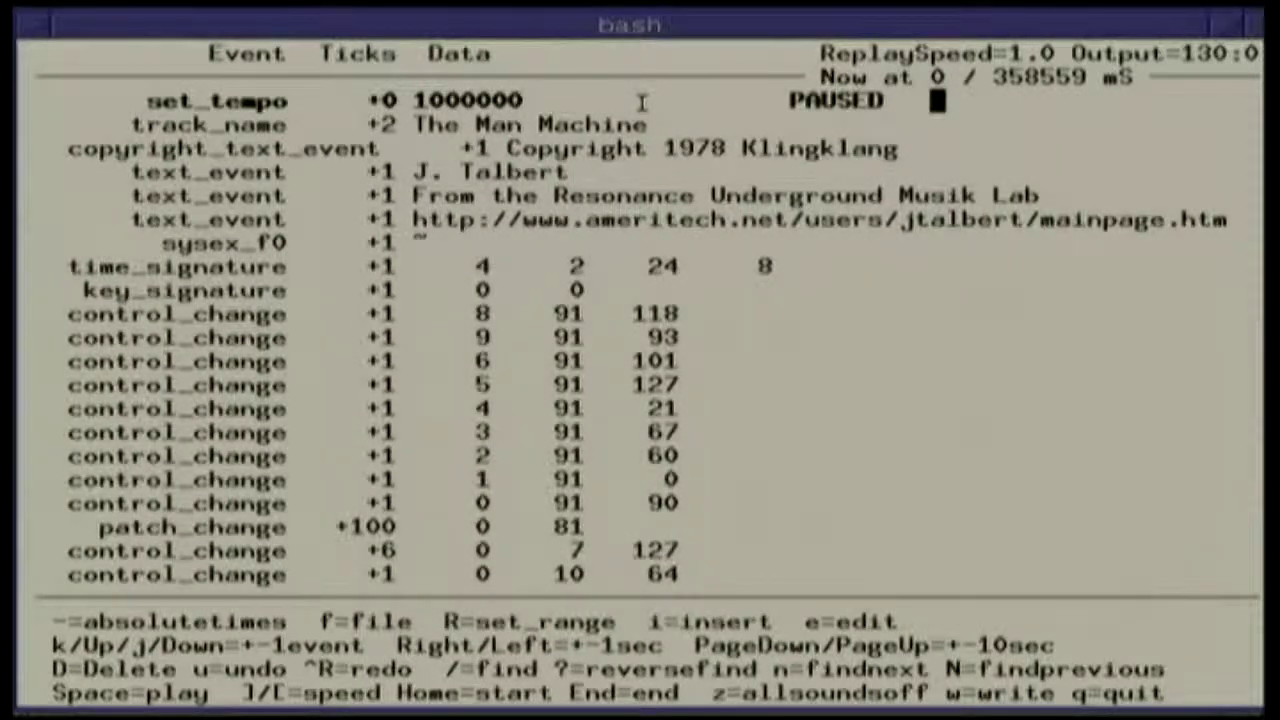
{"action": "key", "text": "space"}
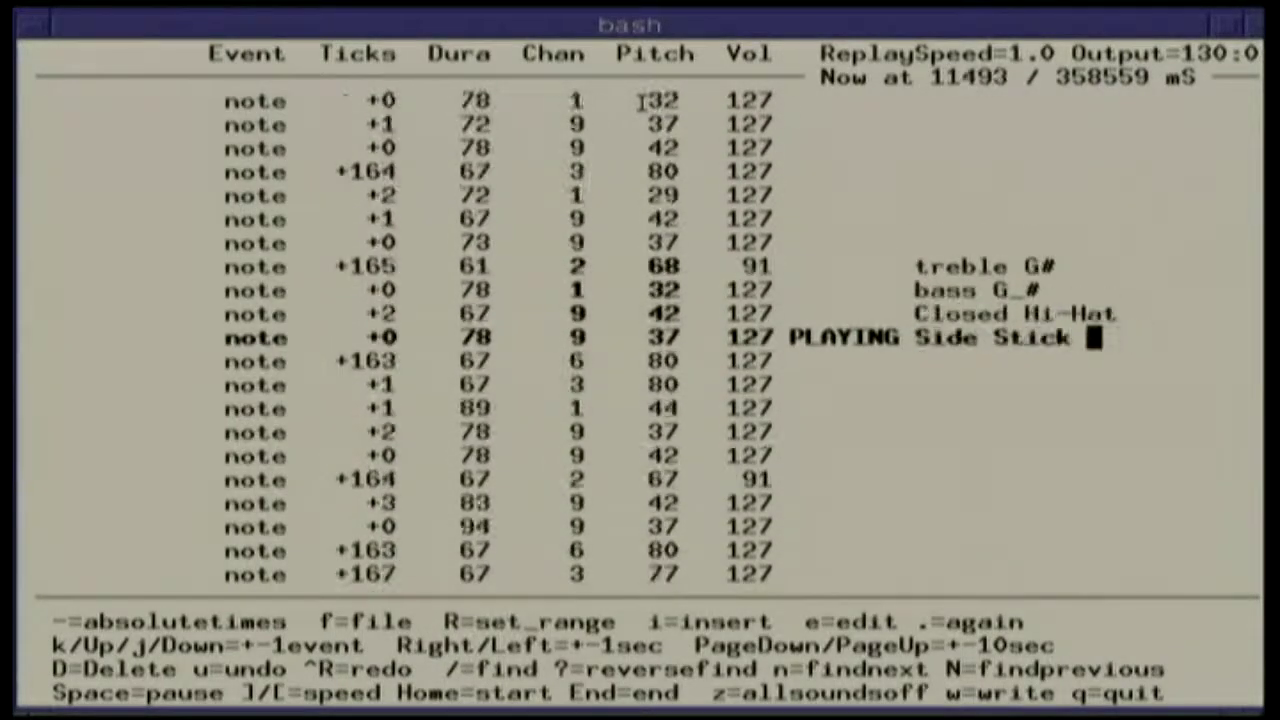
{"action": "key", "text": "space"}
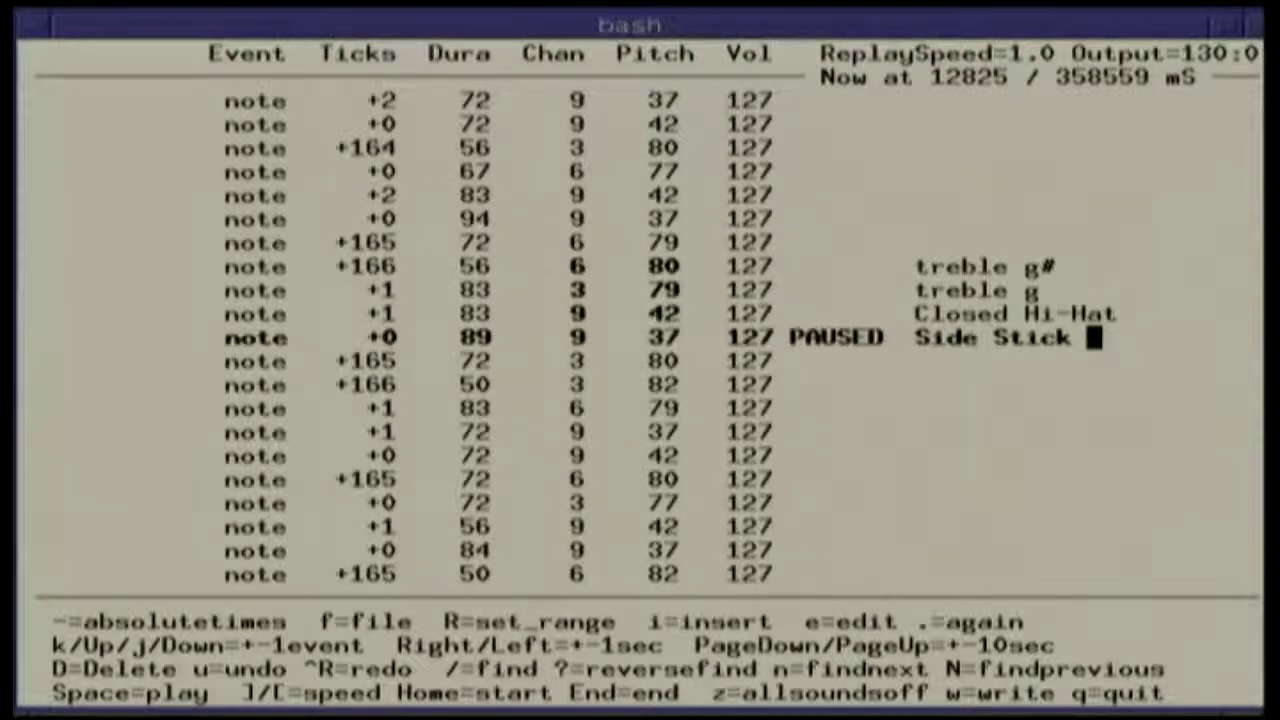
Step: Save the edits to Man_Machine_Interface_2.mid and quit the editor
{"action": "key", "text": "w"}
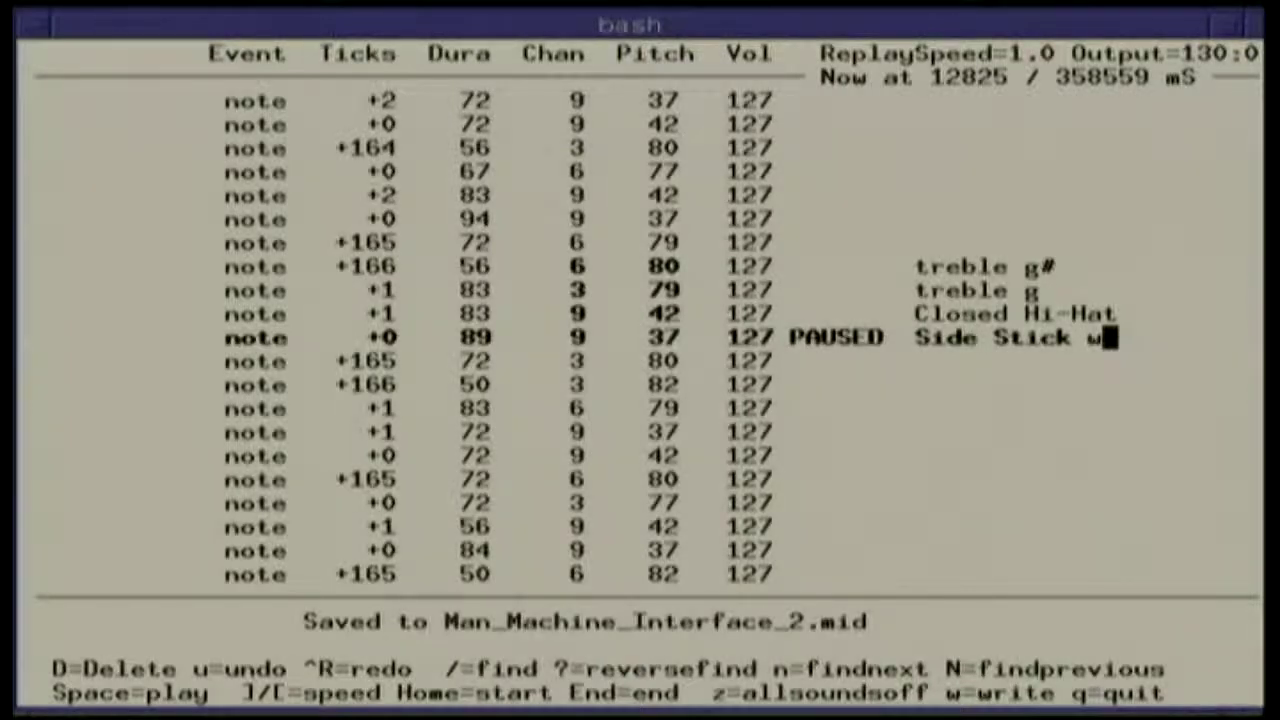
{"action": "key", "text": "q"}
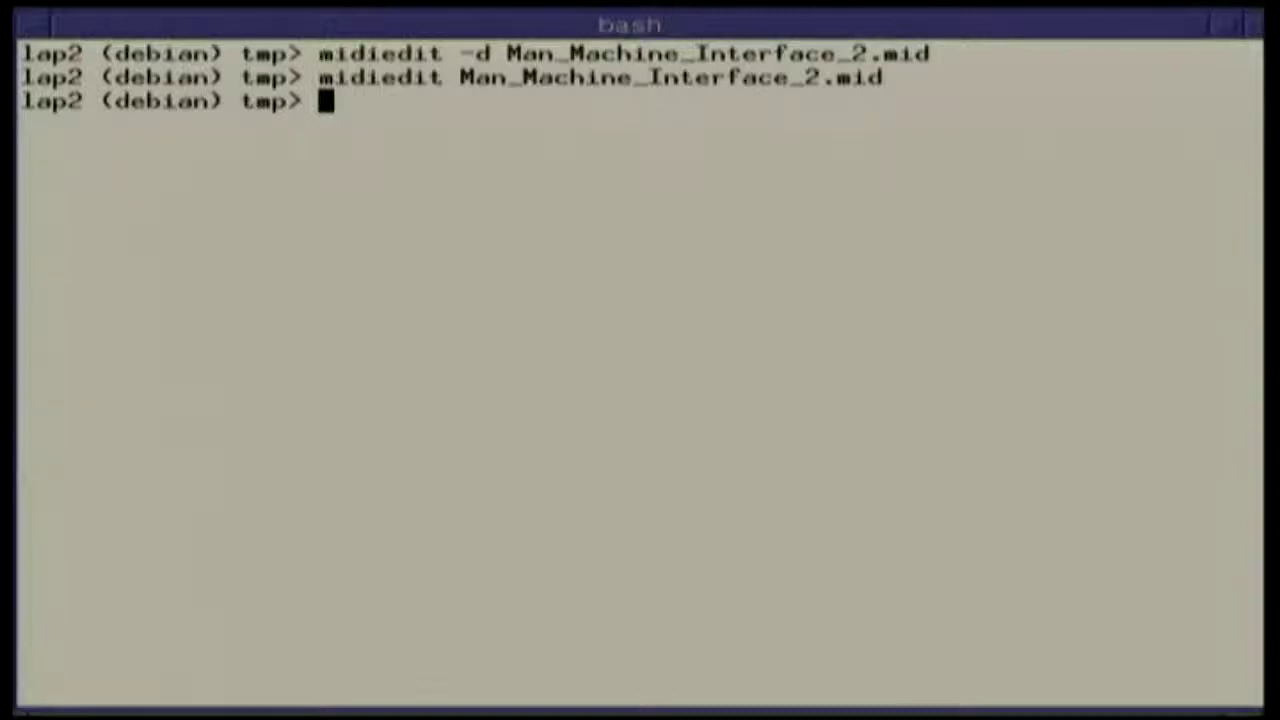
Step: Switch to the presentation, view the midiedit documentation page in the browser, and go on to the midiloop slide
{"action": "key", "text": "alt+Tab"}
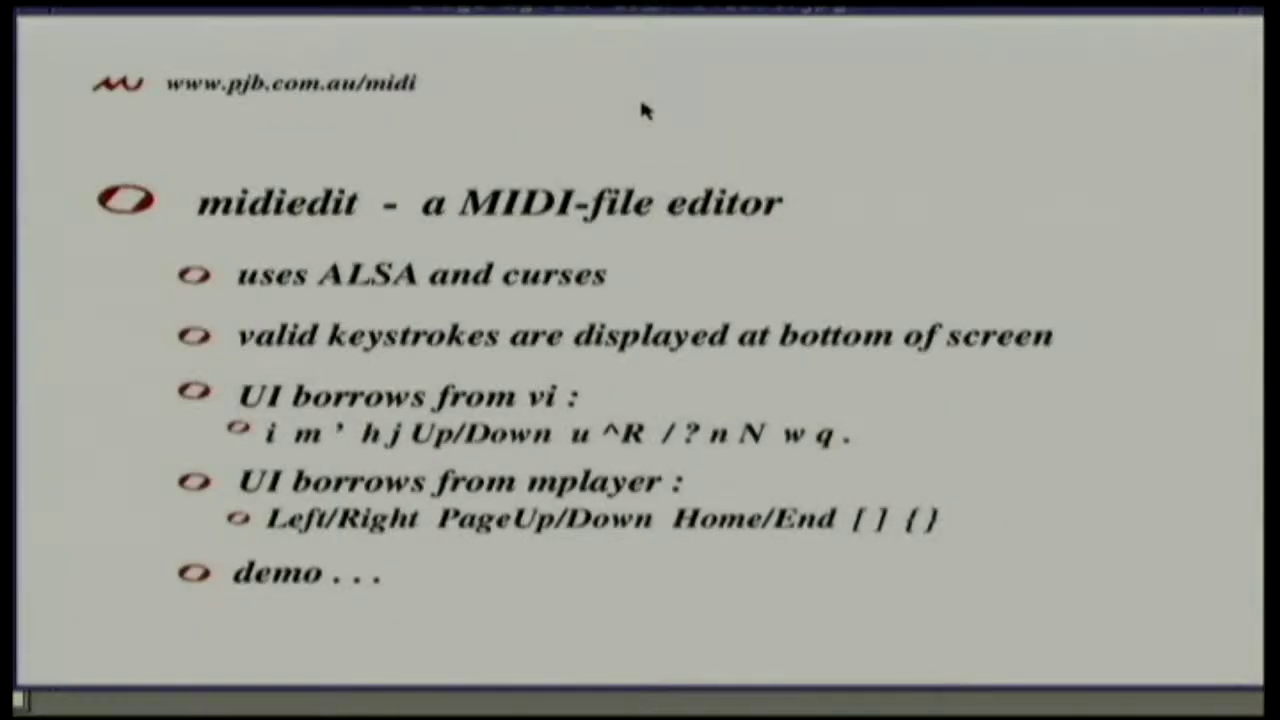
{"action": "key", "text": "alt+Tab"}
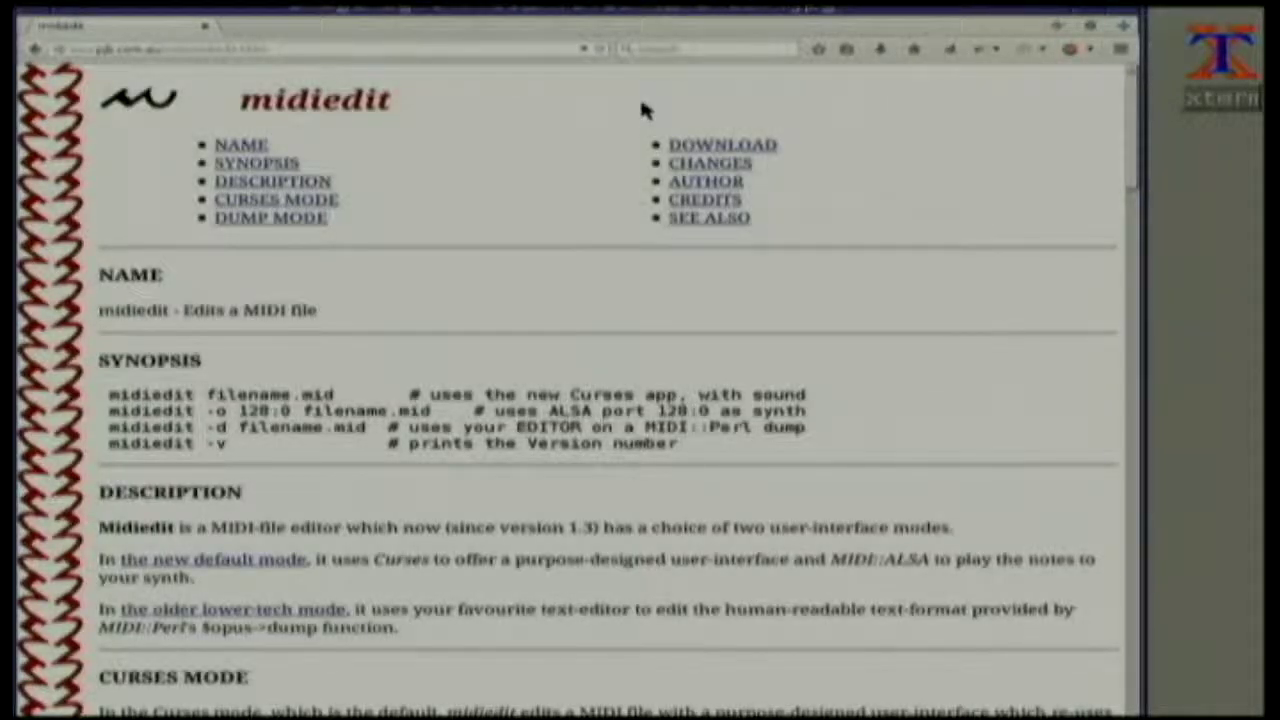
{"action": "key", "text": "alt+Tab"}
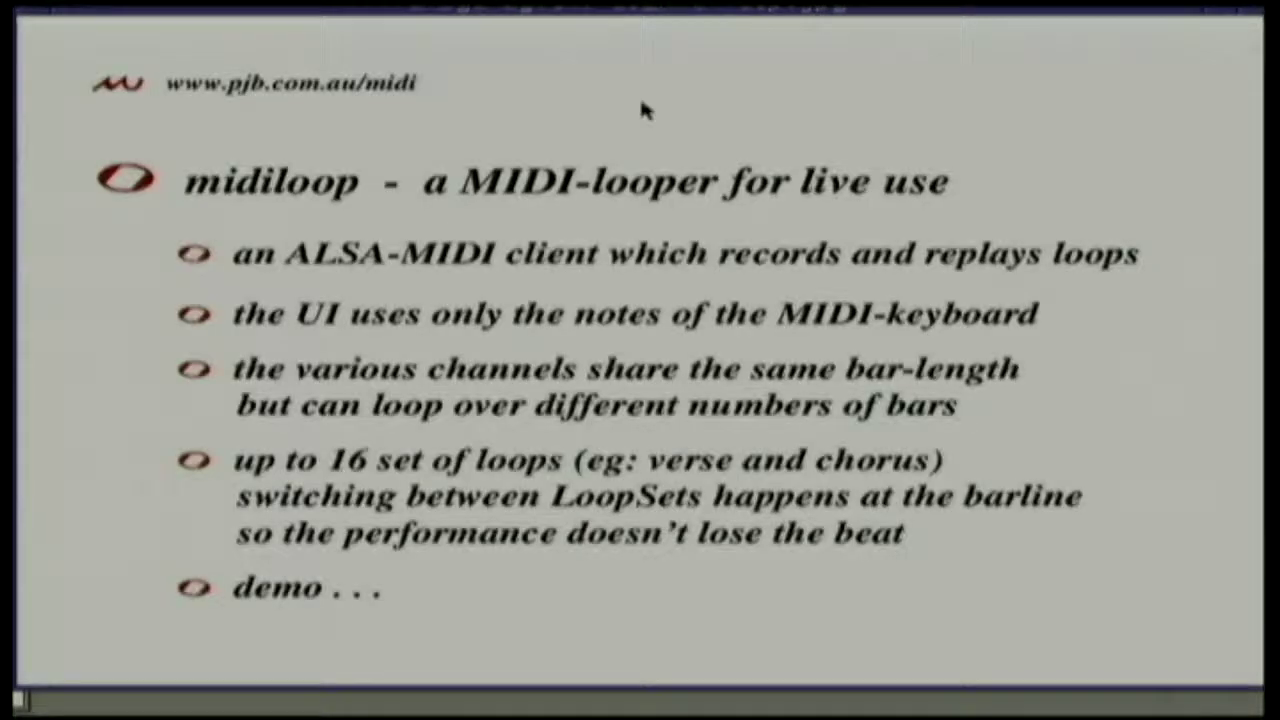